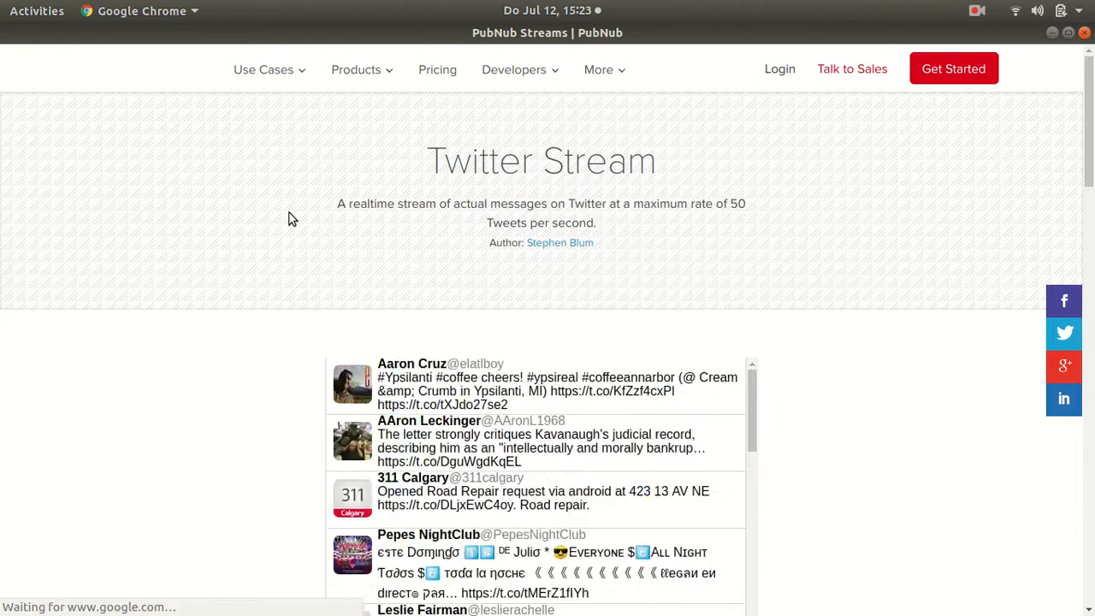
Copy the subscribe key from the Twitter Stream page's JavaScript sample and close that page to return to Instadeq
scroll(214, 256, "down", 3)
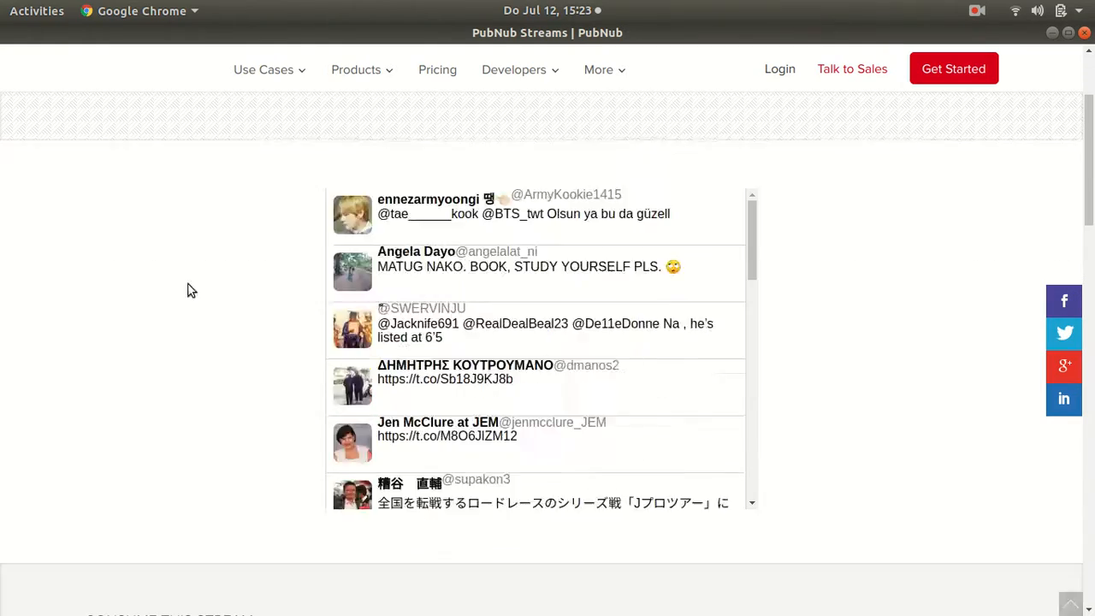
scroll(219, 298, "down", 5)
scroll(218, 299, "down", 5)
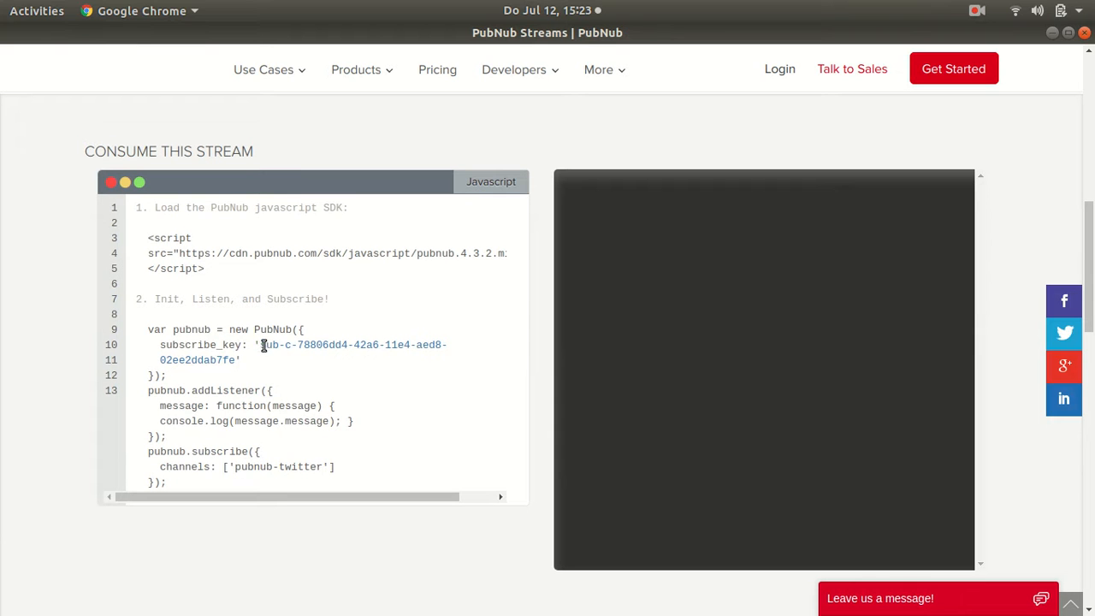
left_click_drag(262, 345, 254, 362)
key("ctrl+c")
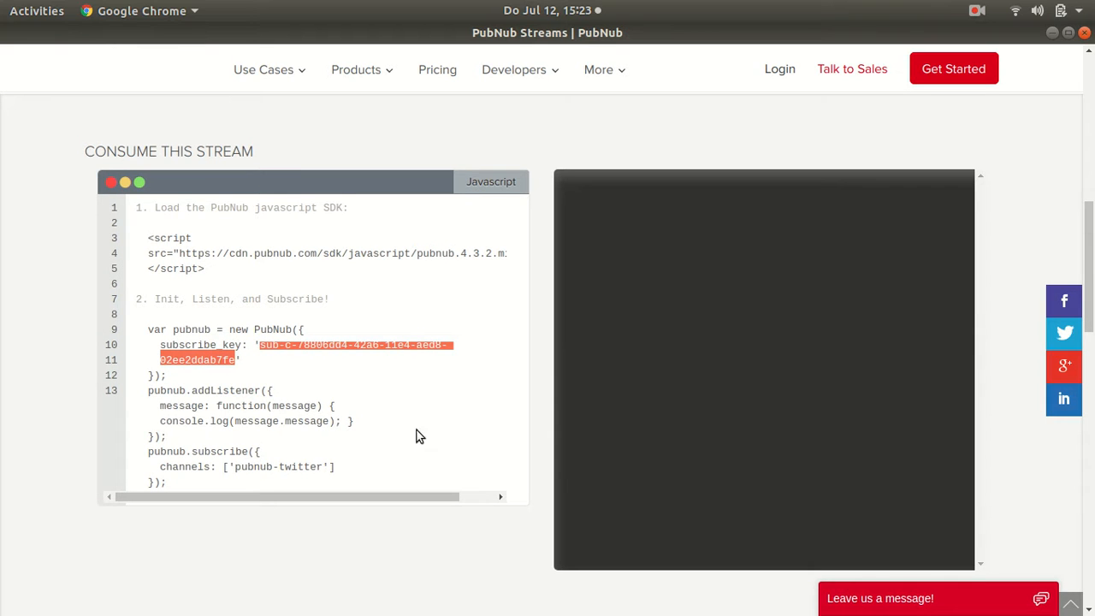
left_click(1084, 36)
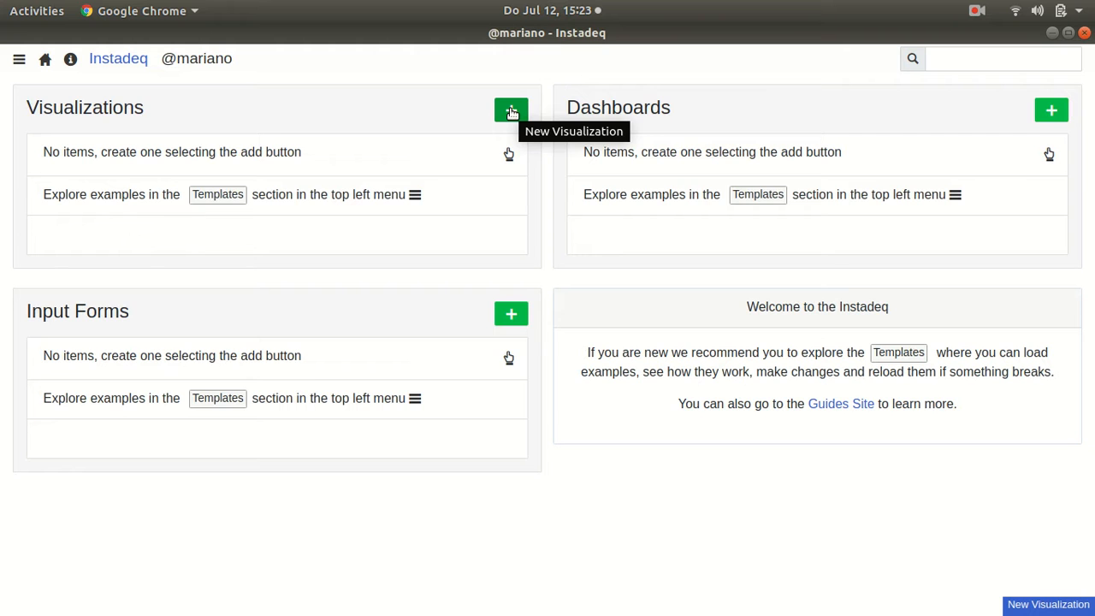
Create a new visualization with a PubNub source, entering the copied subscribe key and the channel pubnub-twitter
left_click(510, 112)
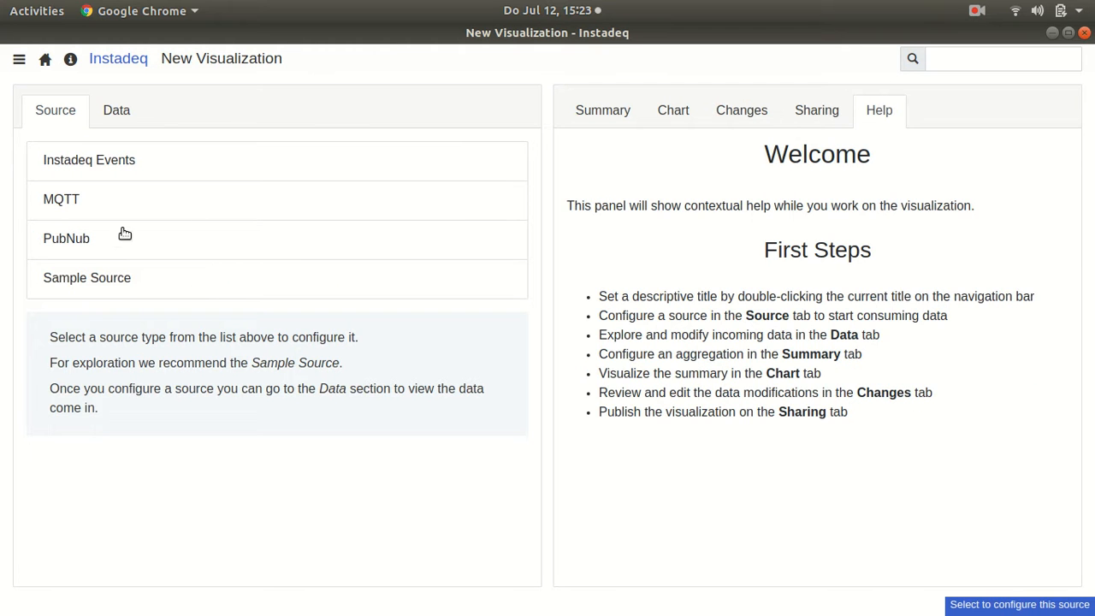
left_click(103, 244)
double_click(108, 190)
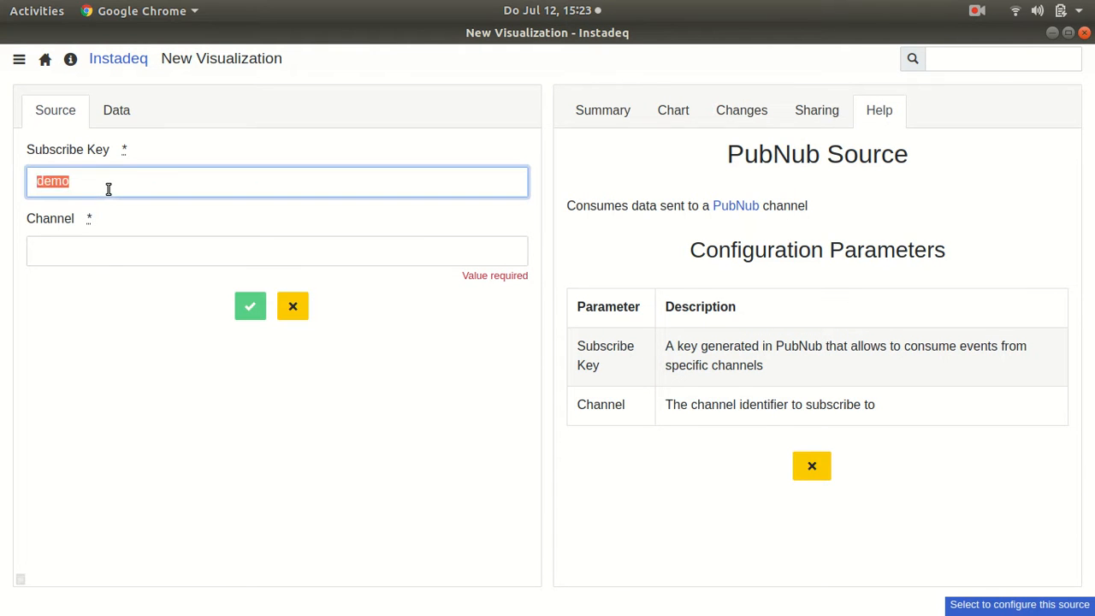
key("ctrl+v")
left_click(106, 251)
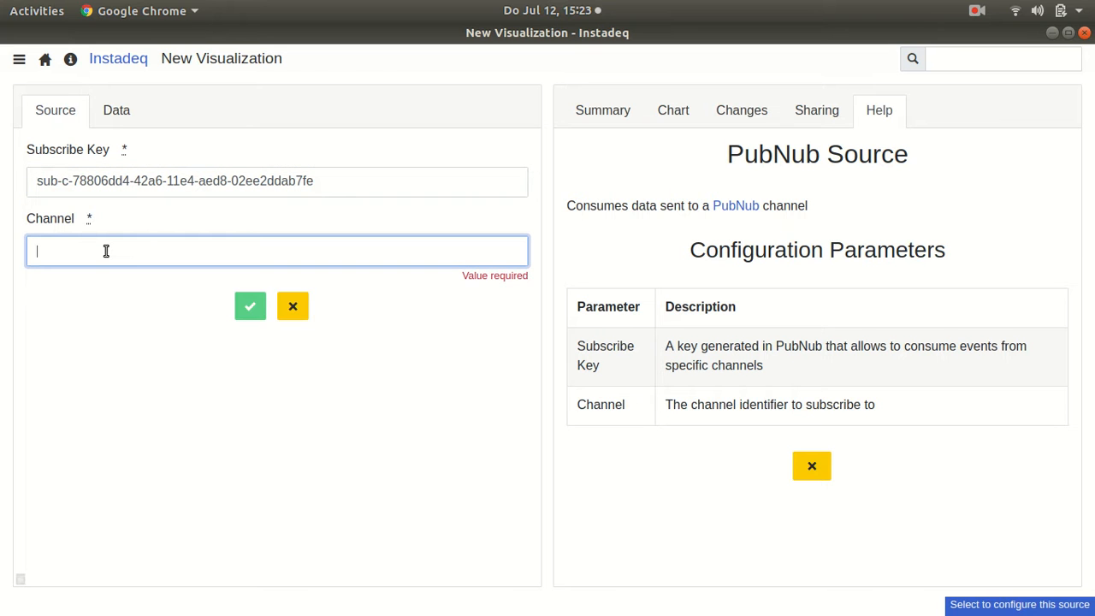
type("pubnub-twitter")
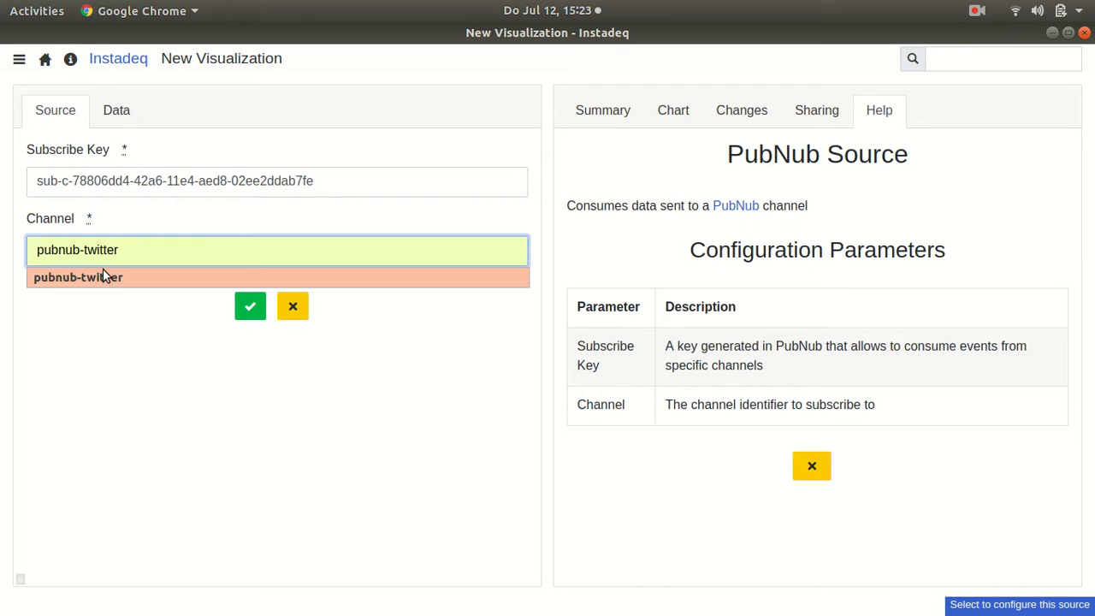
left_click(104, 278)
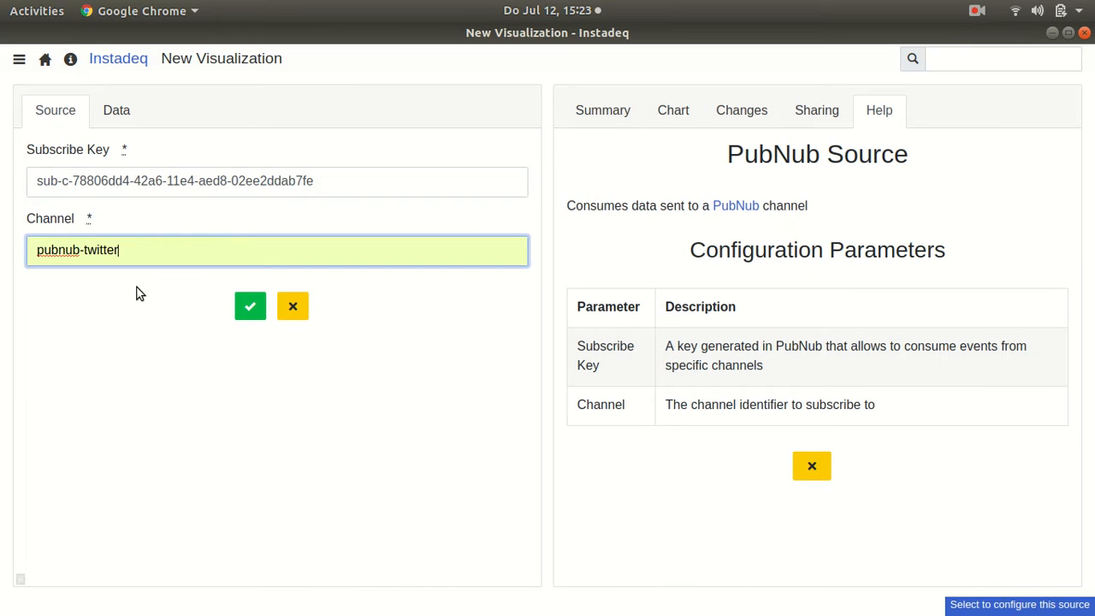
left_click(250, 307)
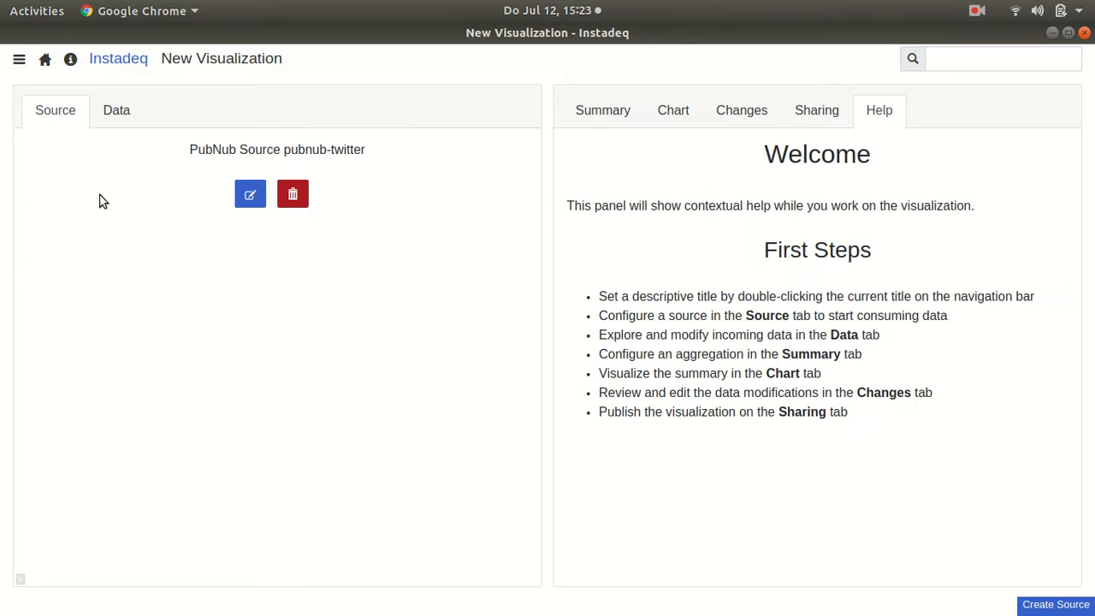
Pause the incoming data view and use the lang field as the summary's key
left_click(111, 124)
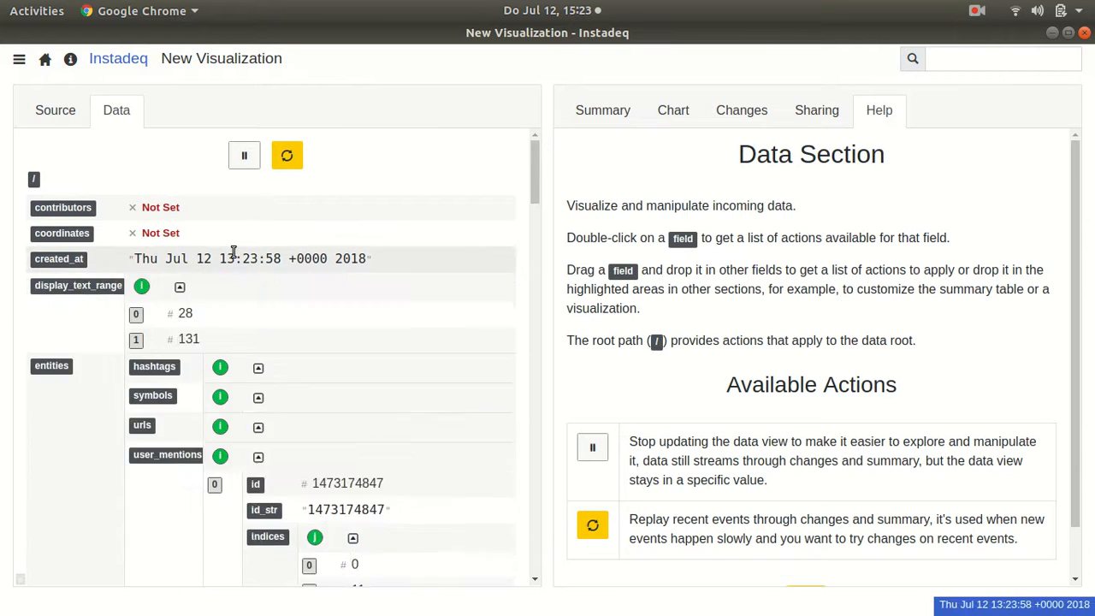
left_click(244, 159)
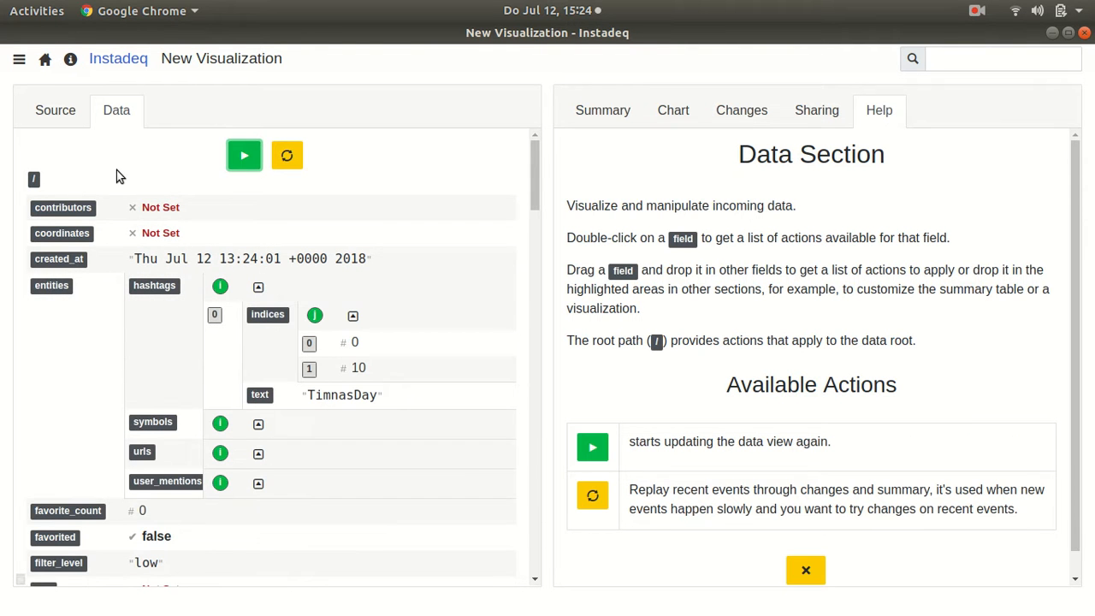
left_click(593, 117)
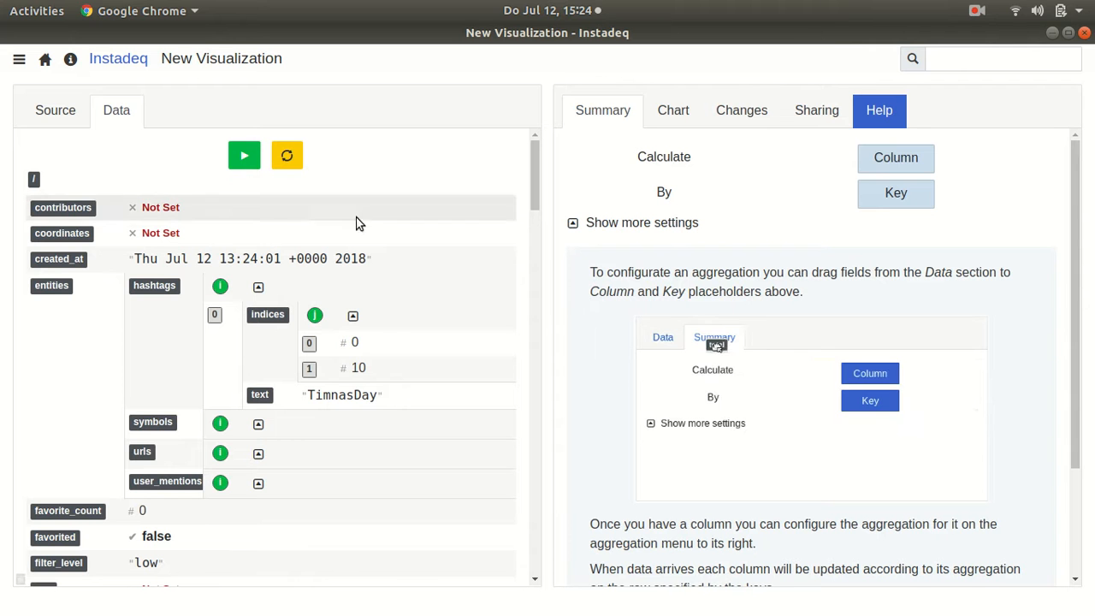
scroll(86, 257, "down", 3)
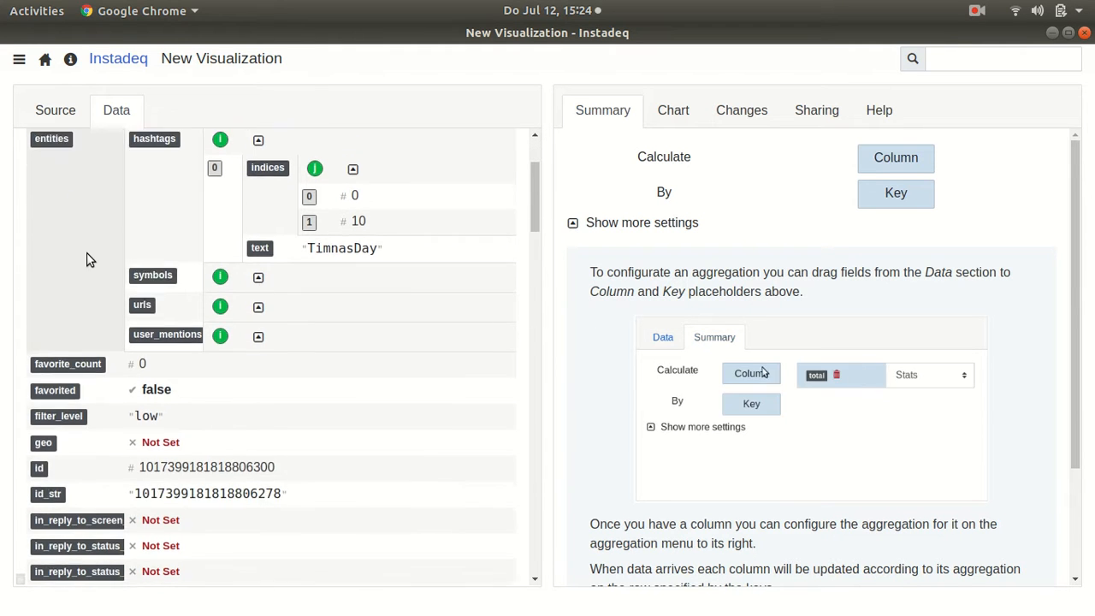
scroll(87, 253, "down", 1)
scroll(376, 325, "down", 1)
scroll(412, 308, "down", 2)
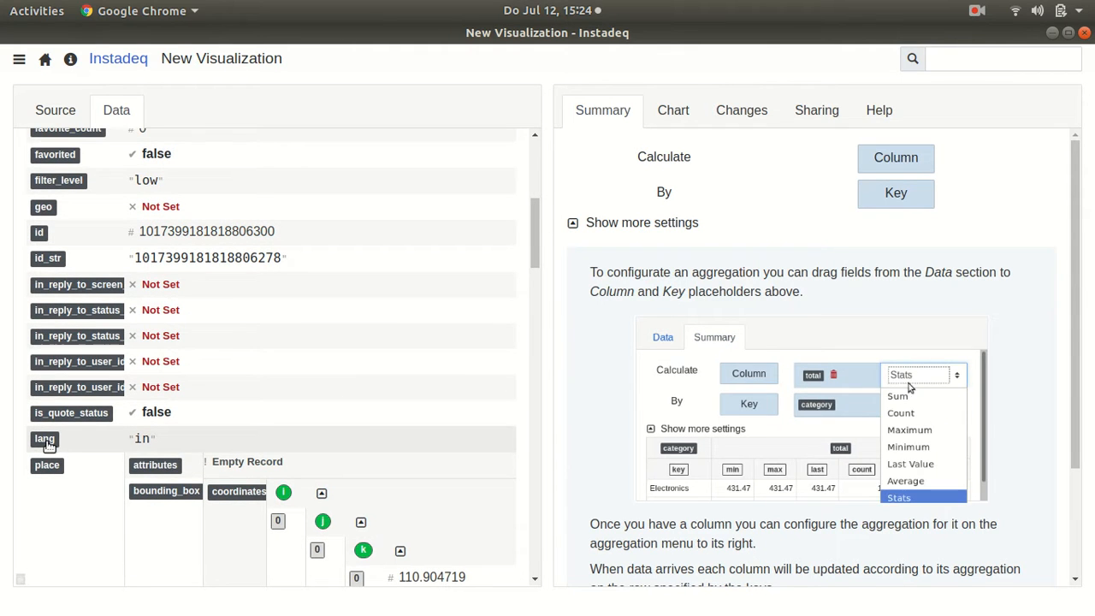
left_click_drag(48, 445, 890, 195)
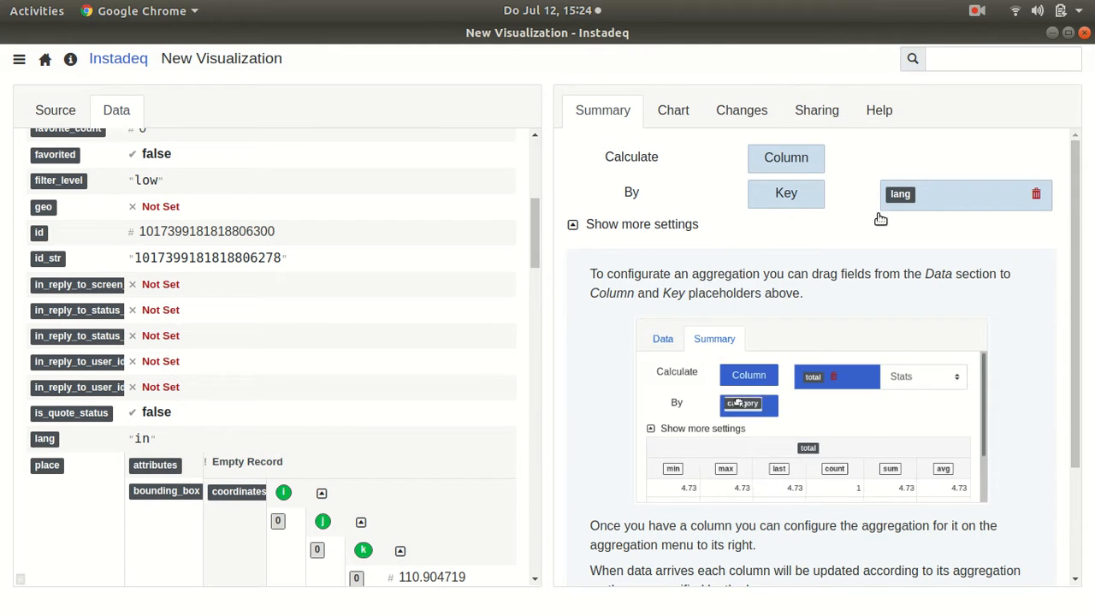
Add lang as the summary's calculated column and set its aggregation to Count
left_click_drag(895, 203, 778, 158)
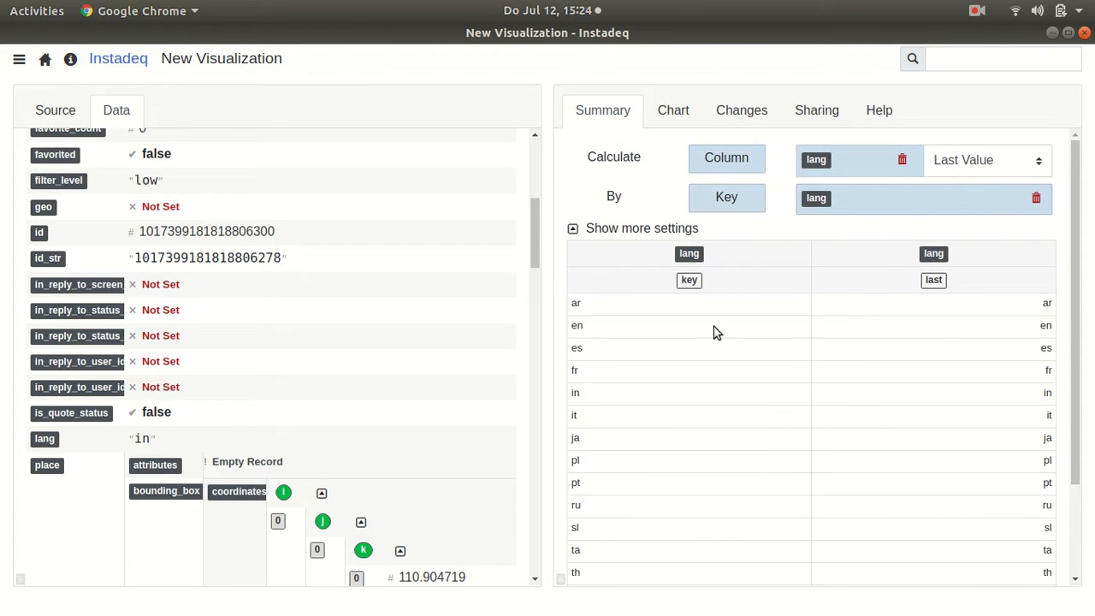
left_click(968, 163)
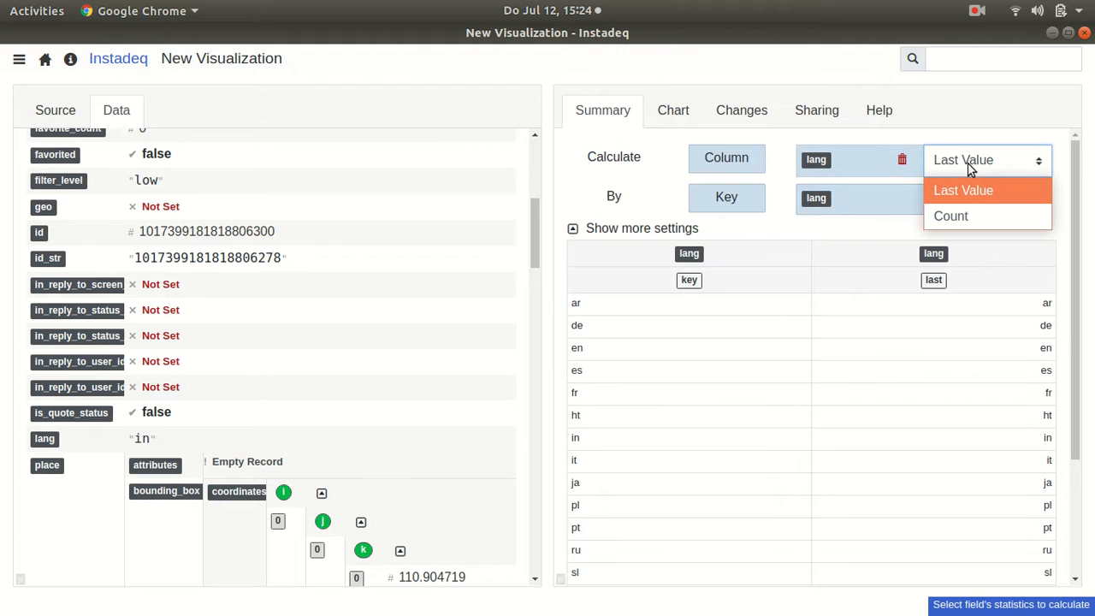
left_click(952, 217)
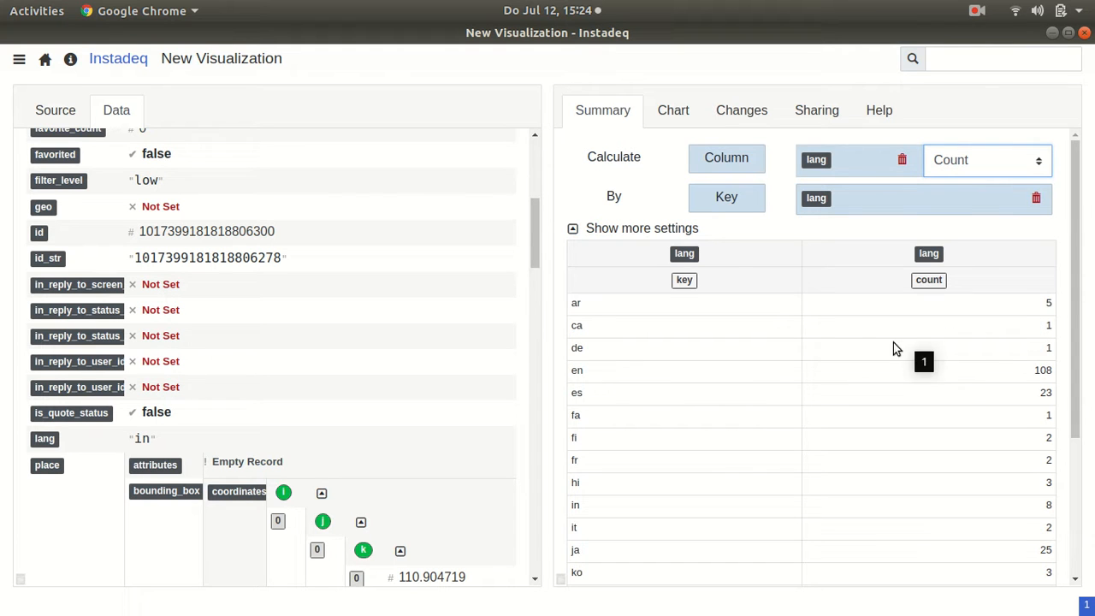
Show the tweet counts per language as a Bar Chart and inspect the values of individual bars
left_click(676, 116)
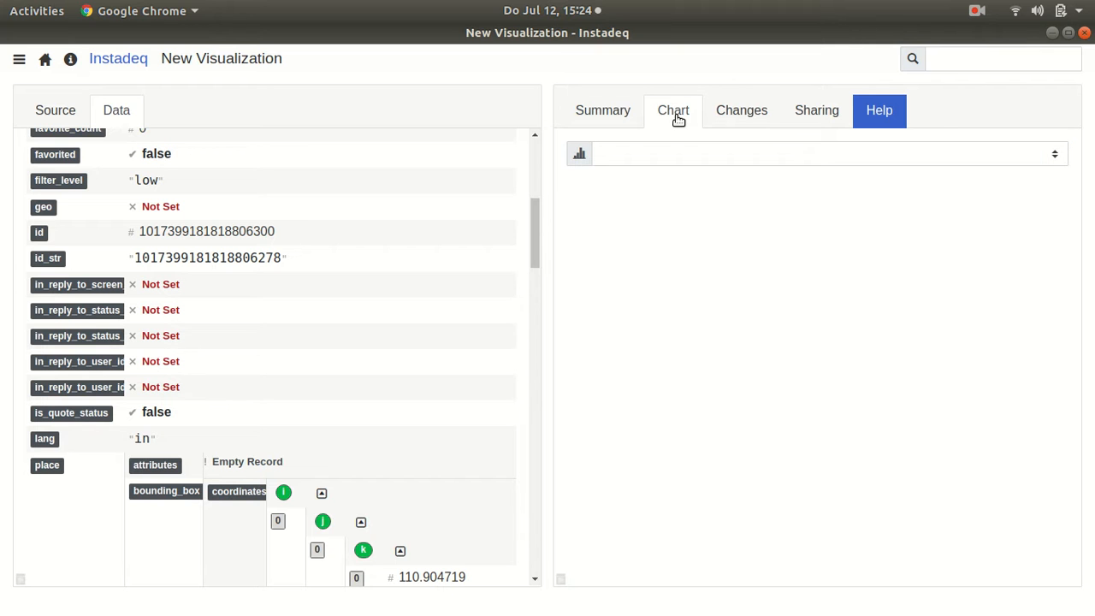
left_click(682, 154)
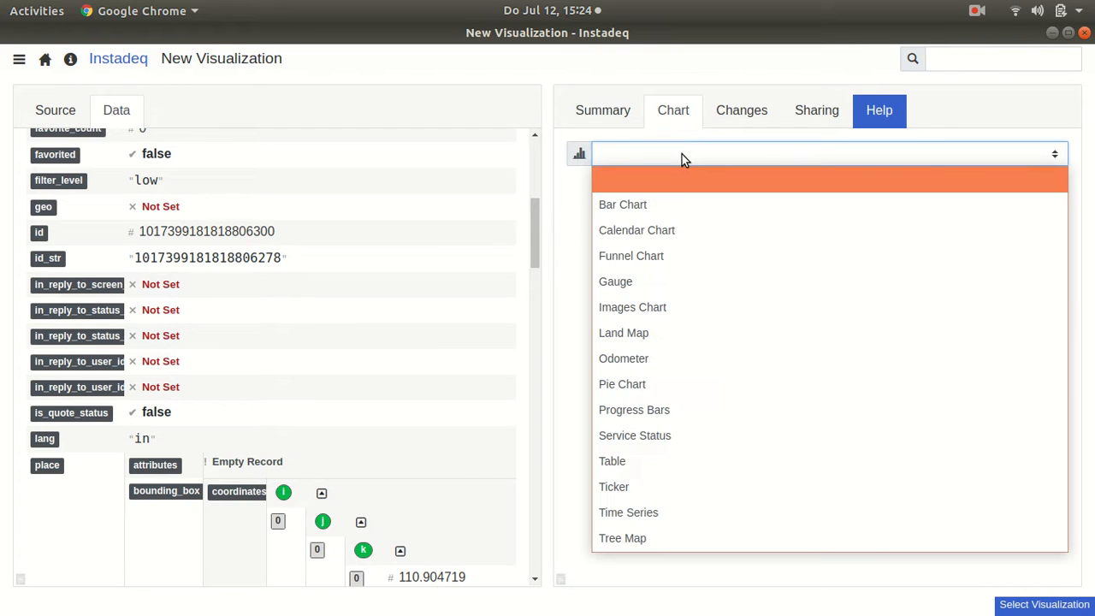
left_click(665, 206)
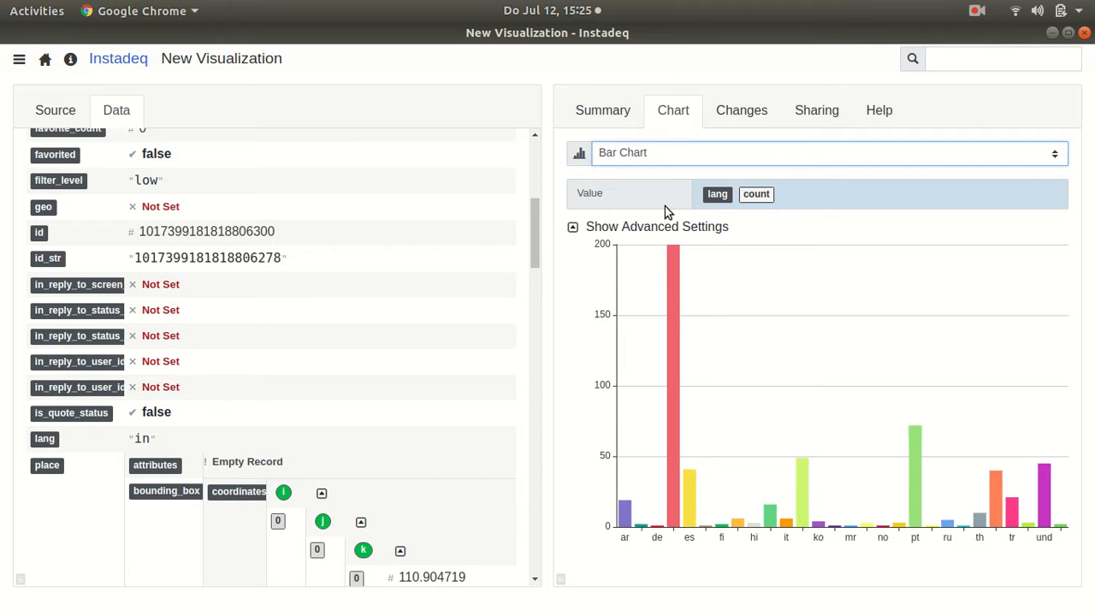
mouse_move(686, 336)
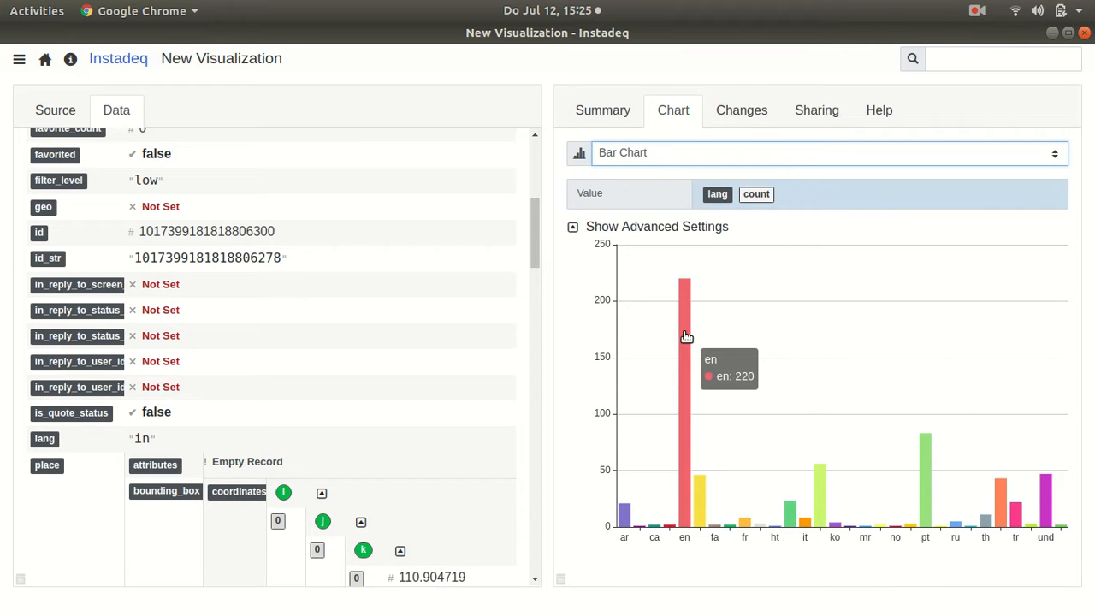
mouse_move(924, 445)
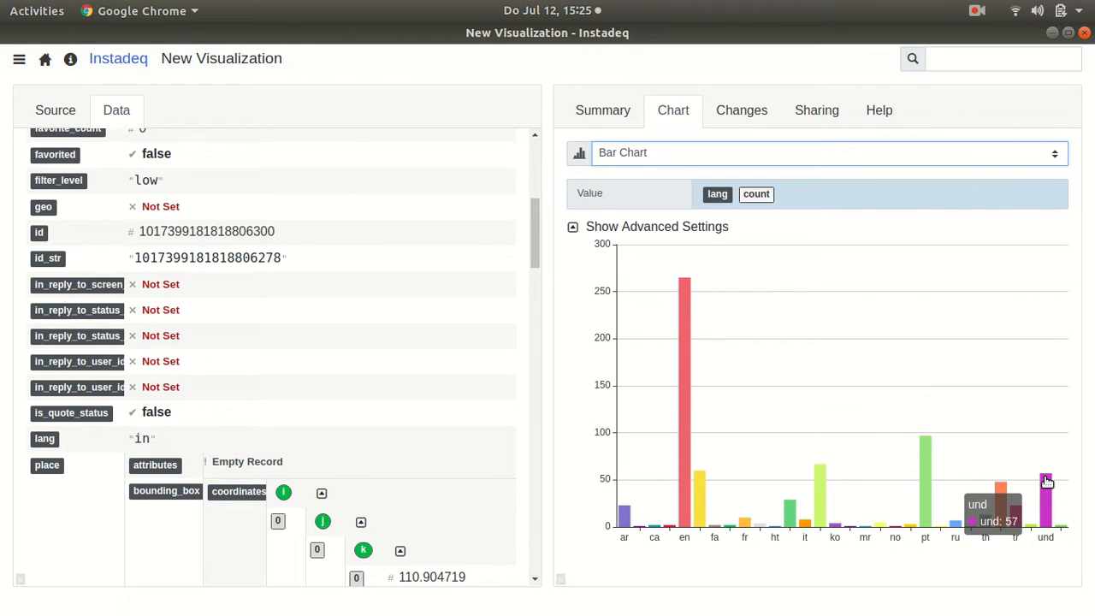
mouse_move(1000, 489)
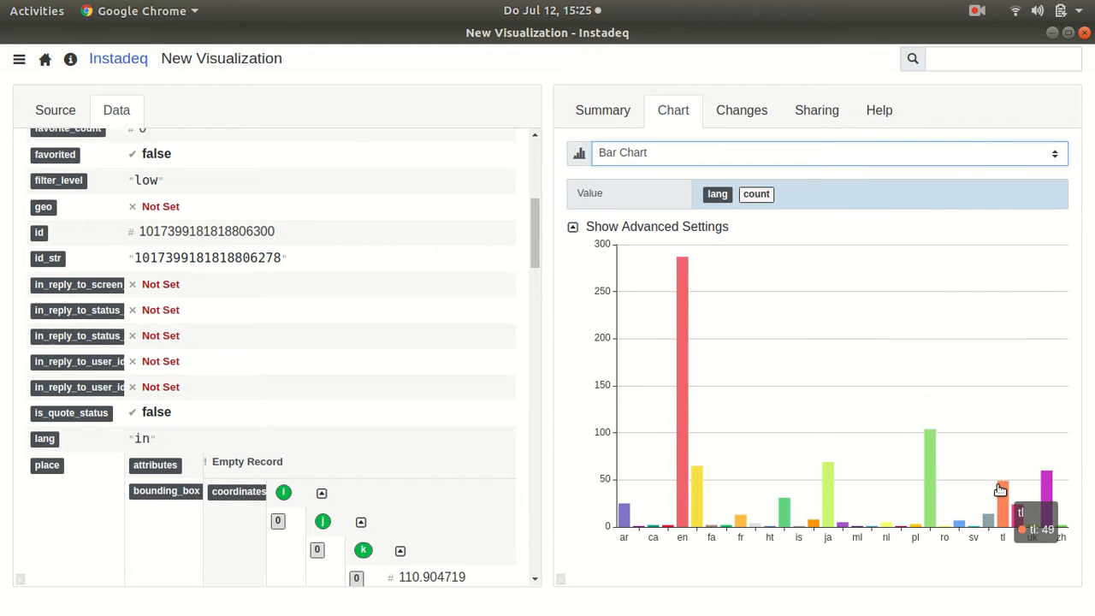
mouse_move(835, 481)
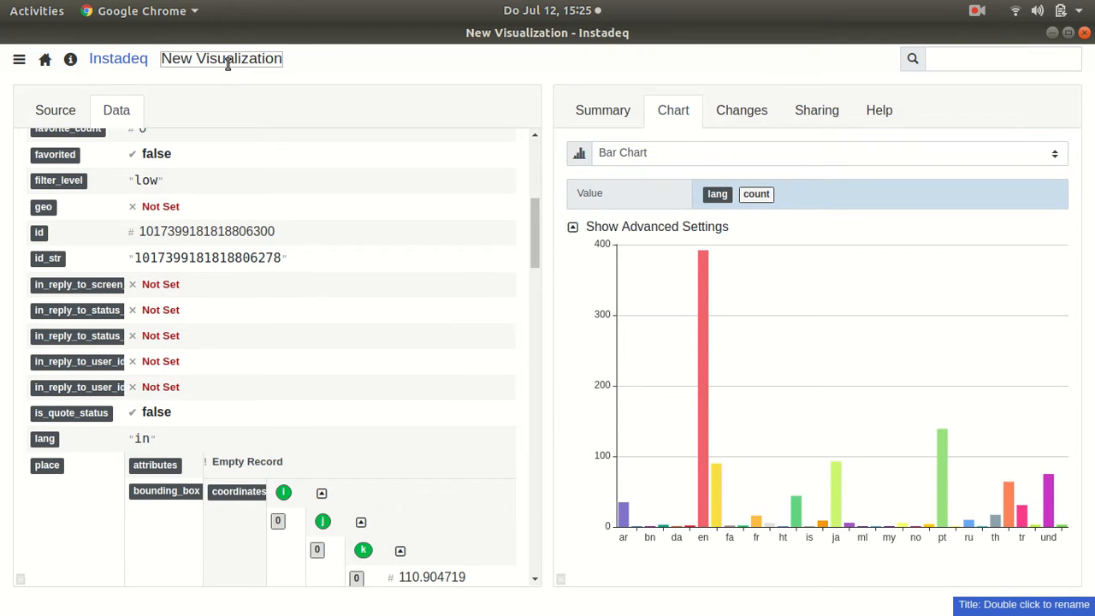
Rename the visualization to "Tweets by Language"
double_click(227, 61)
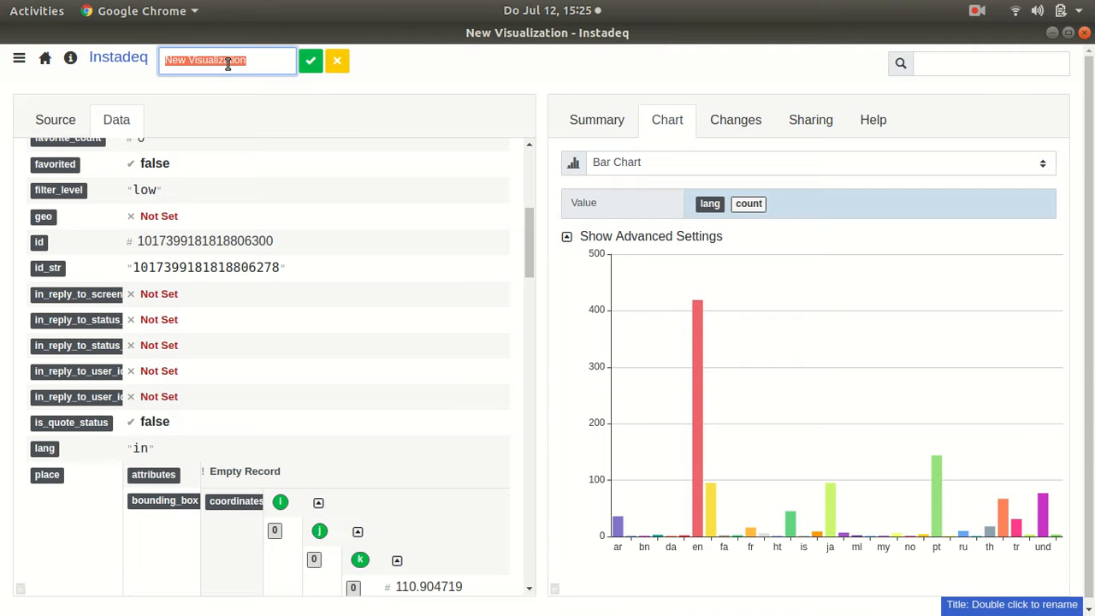
type("Tweets by Language")
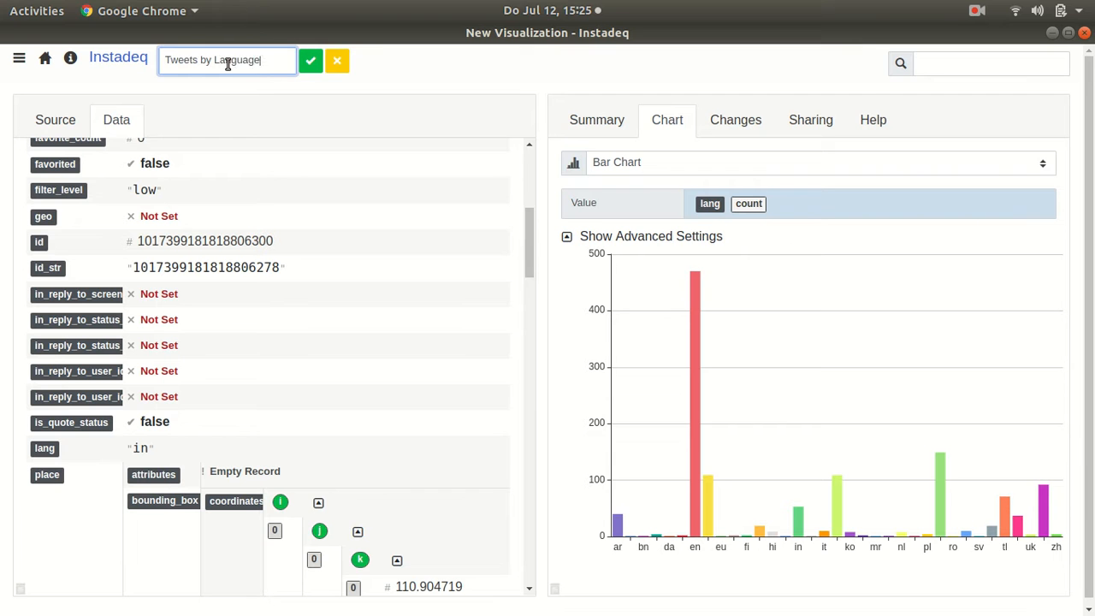
key("Return")
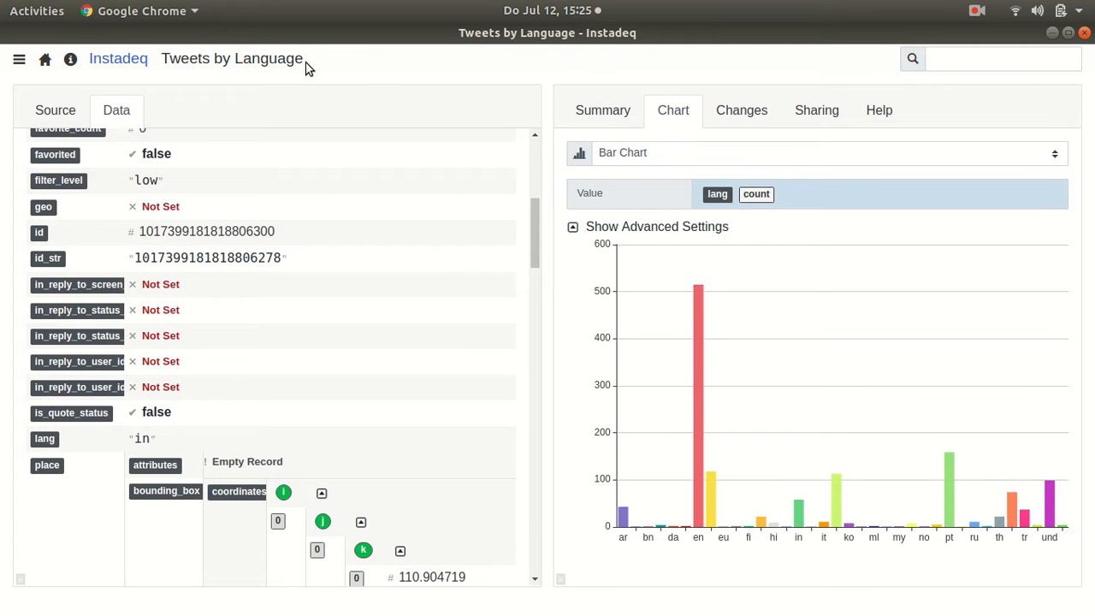
Clone the Tweets by Language visualization from the home page and open the copy
left_click(46, 59)
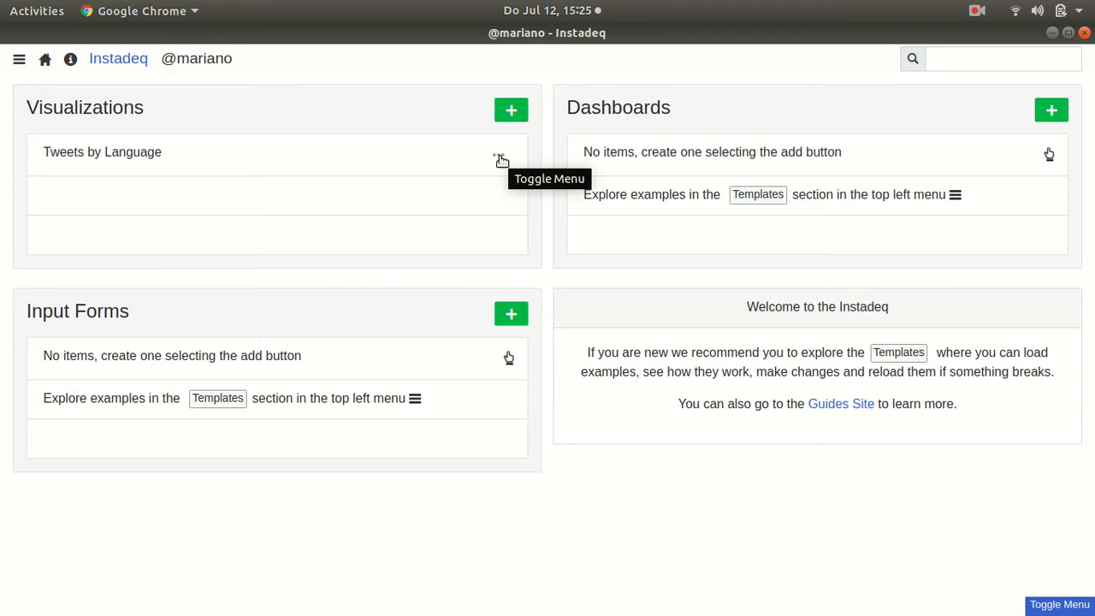
left_click(501, 159)
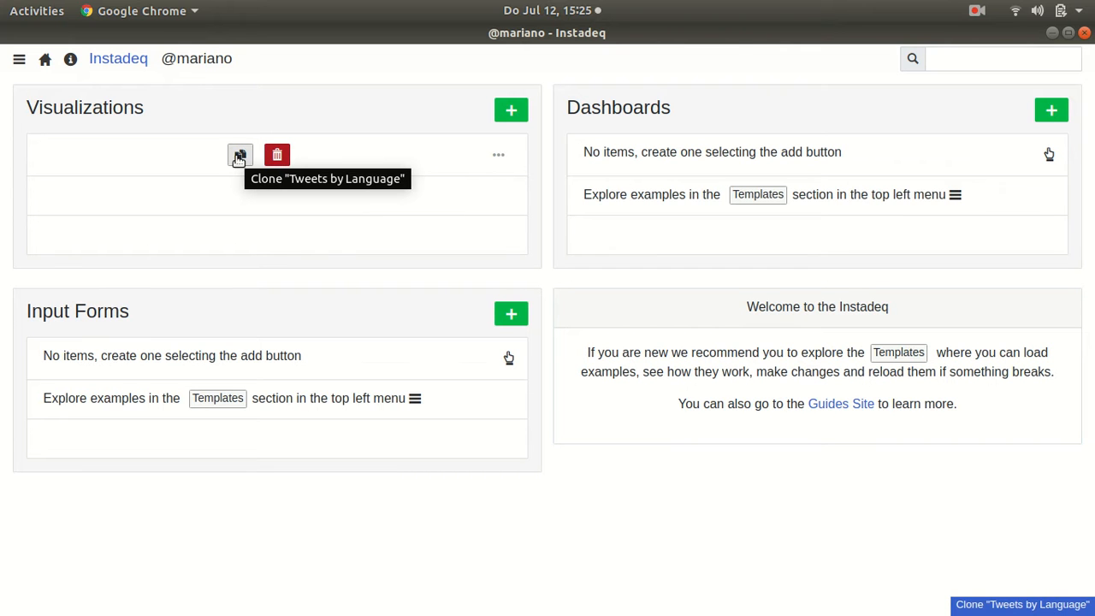
left_click(239, 158)
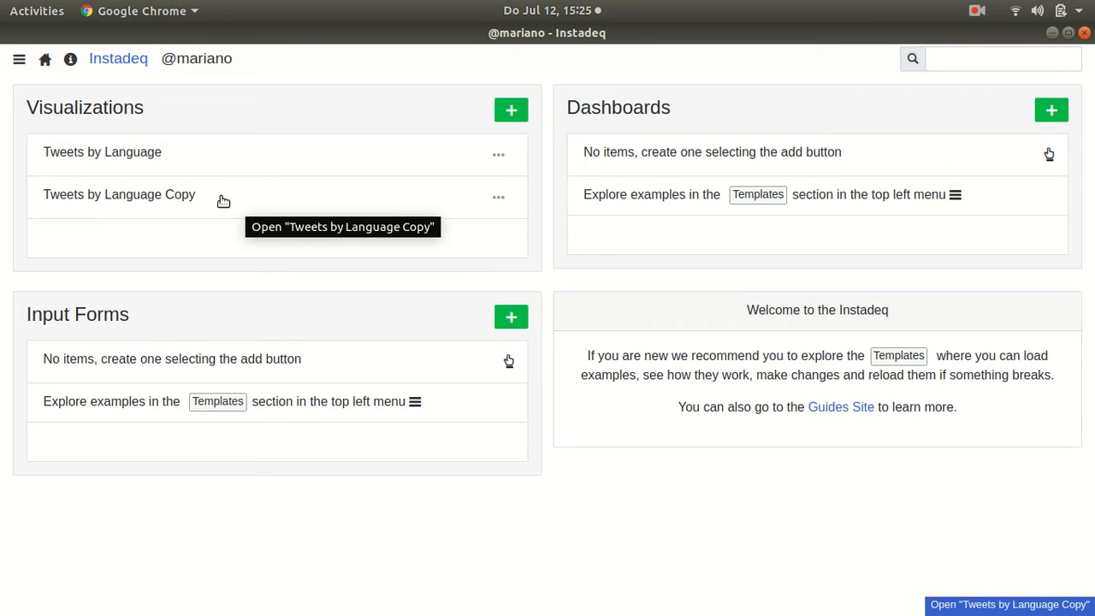
left_click(223, 201)
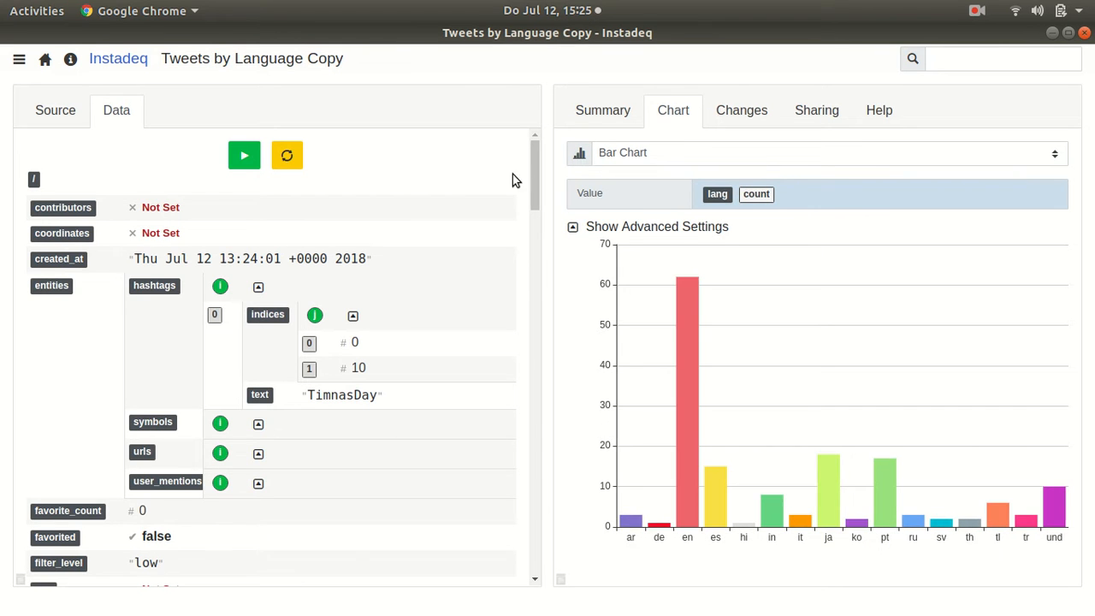
Replace the summary's lang key with place country_code and inspect the tweet counts per country in the bar chart
left_click(588, 122)
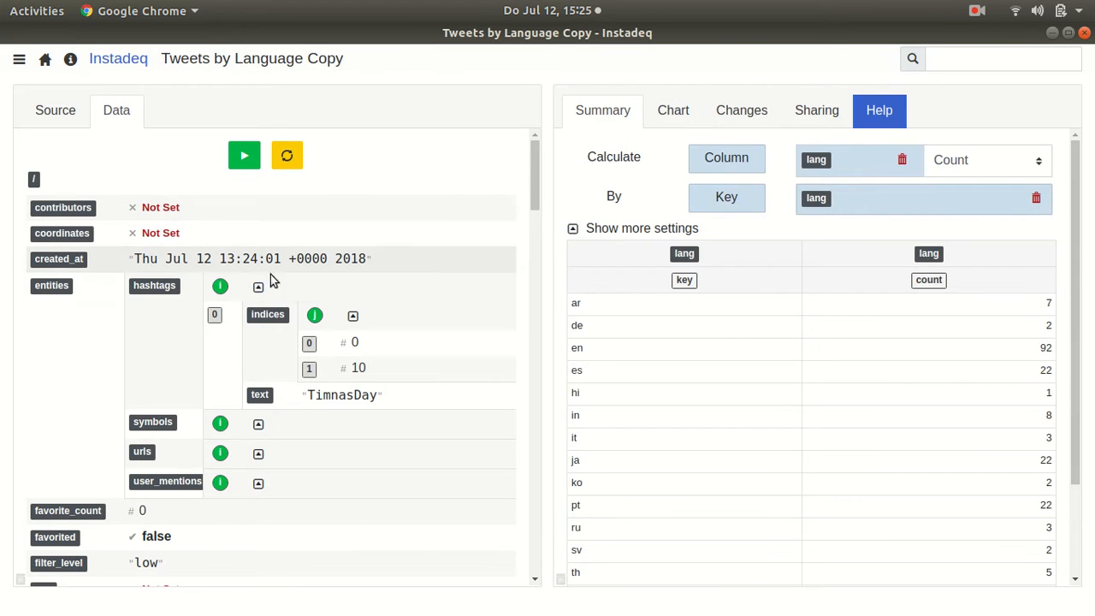
scroll(256, 282, "down", 4)
scroll(265, 286, "down", 16)
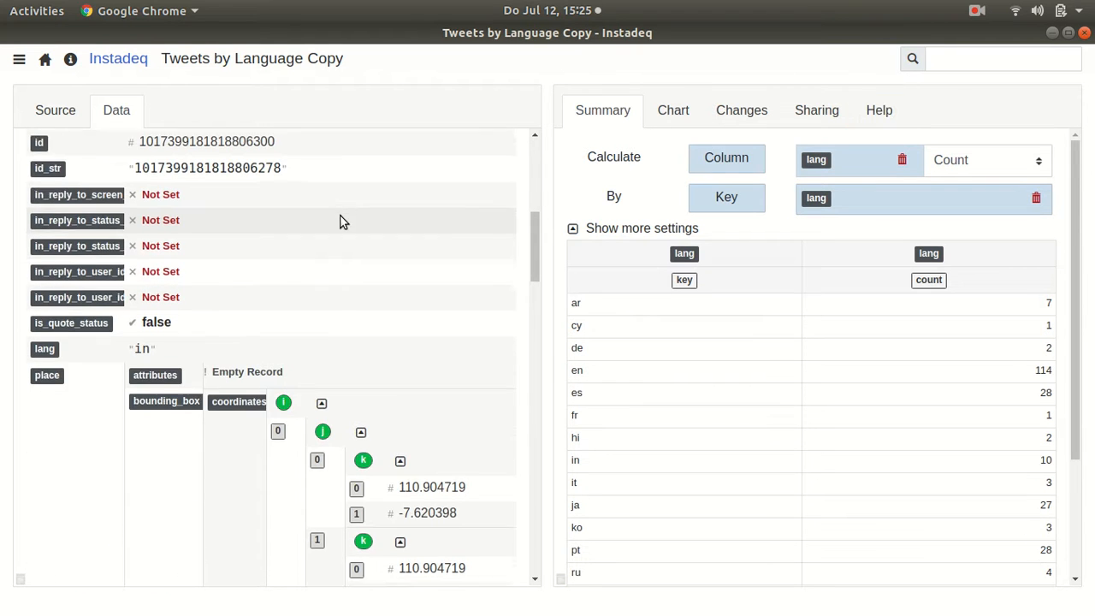
scroll(276, 257, "down", 4)
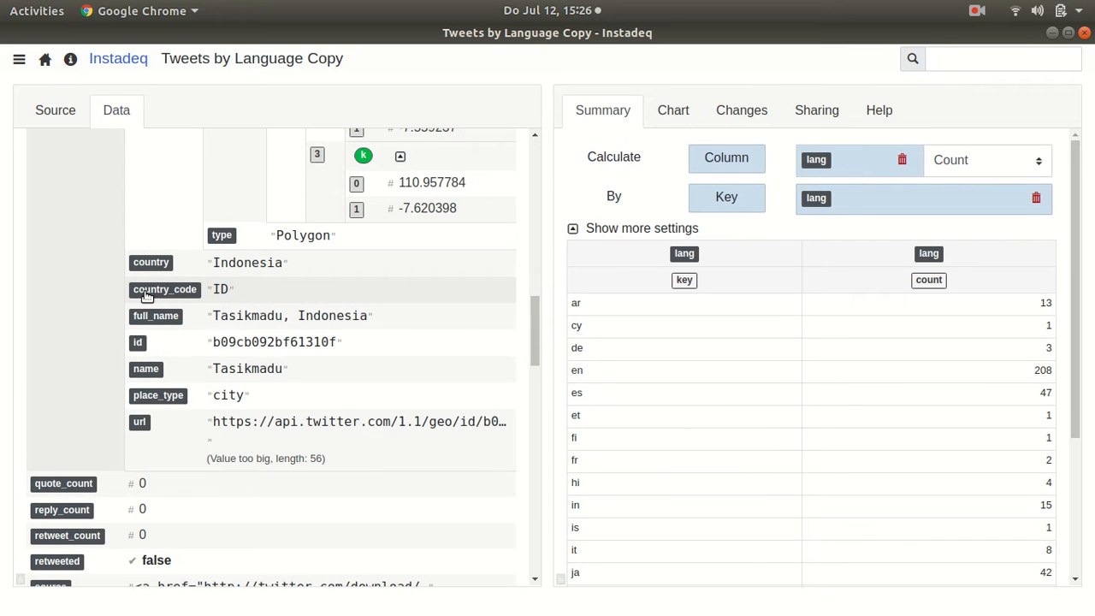
left_click_drag(147, 296, 867, 203)
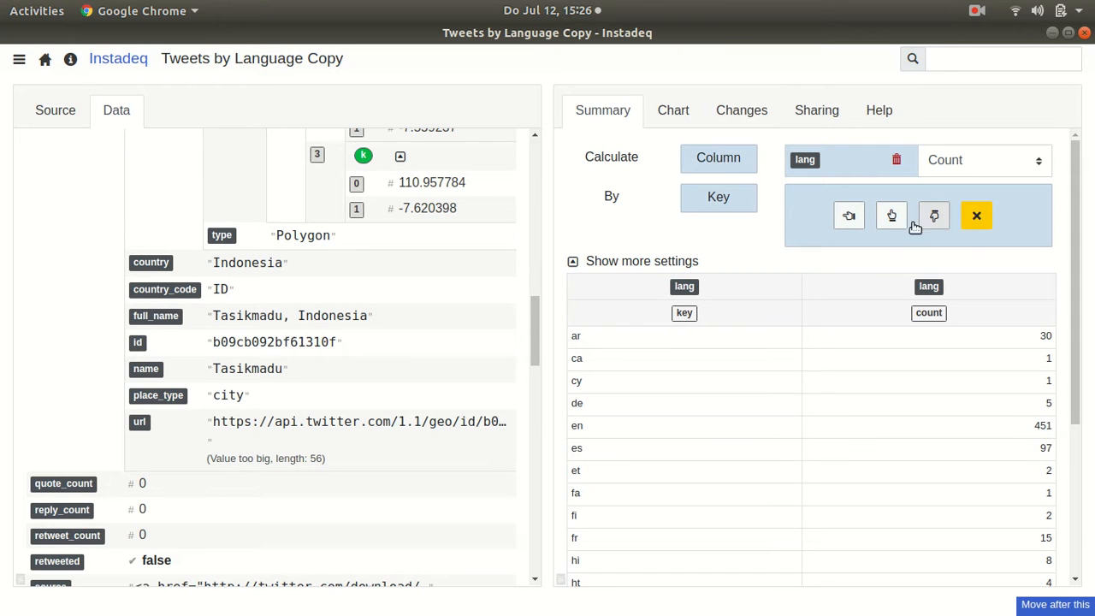
left_click(850, 218)
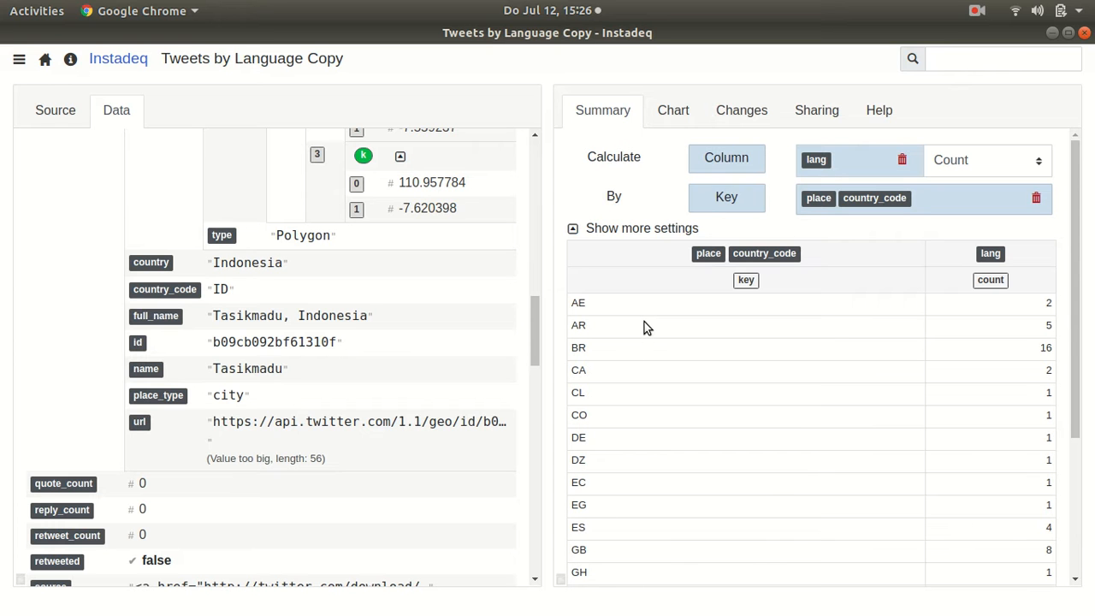
left_click(668, 113)
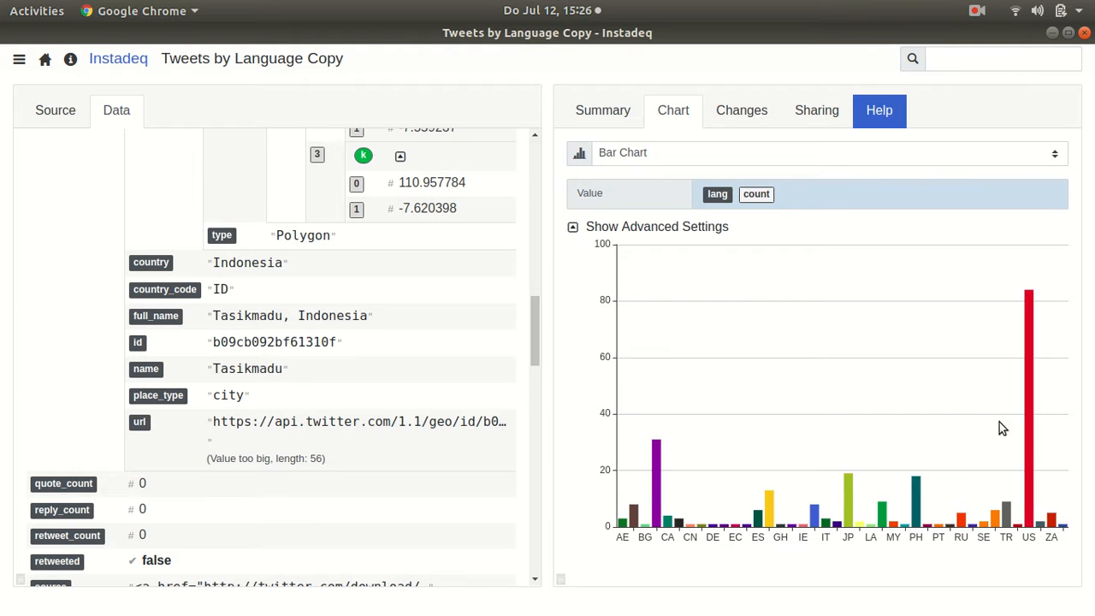
mouse_move(1033, 396)
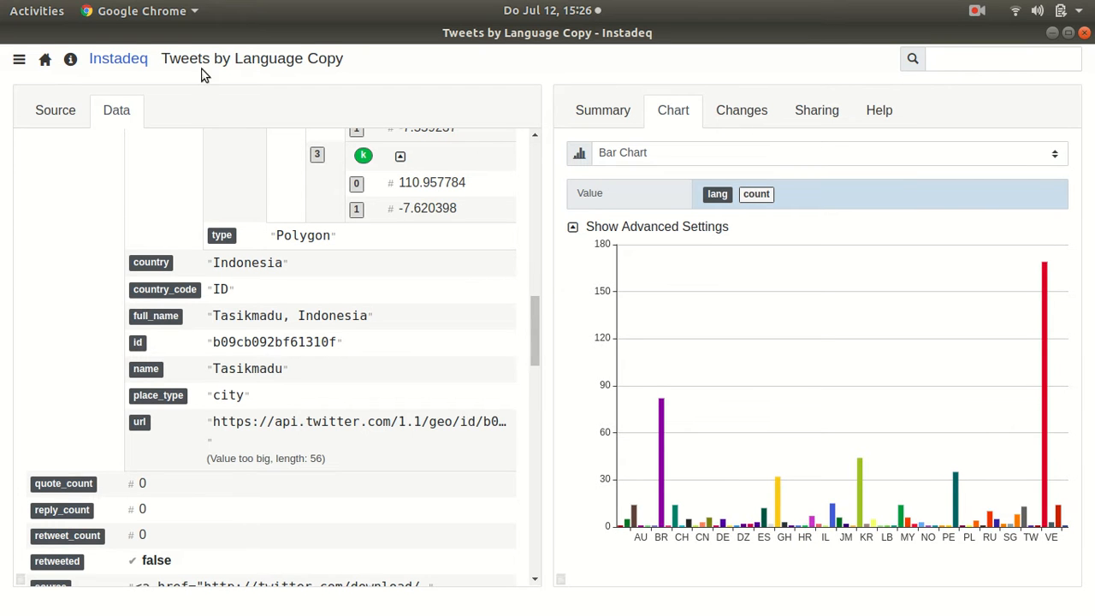
Rename the cloned visualization to "Tweets by Country"
double_click(229, 61)
left_click_drag(213, 66, 272, 67)
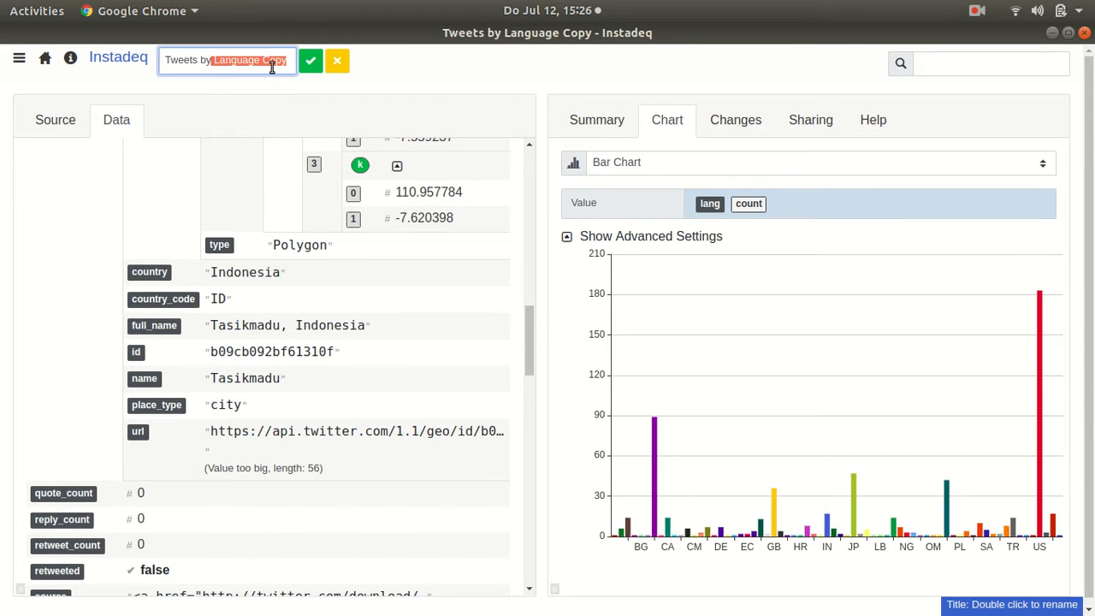
key("BackSpace")
type("Countr")
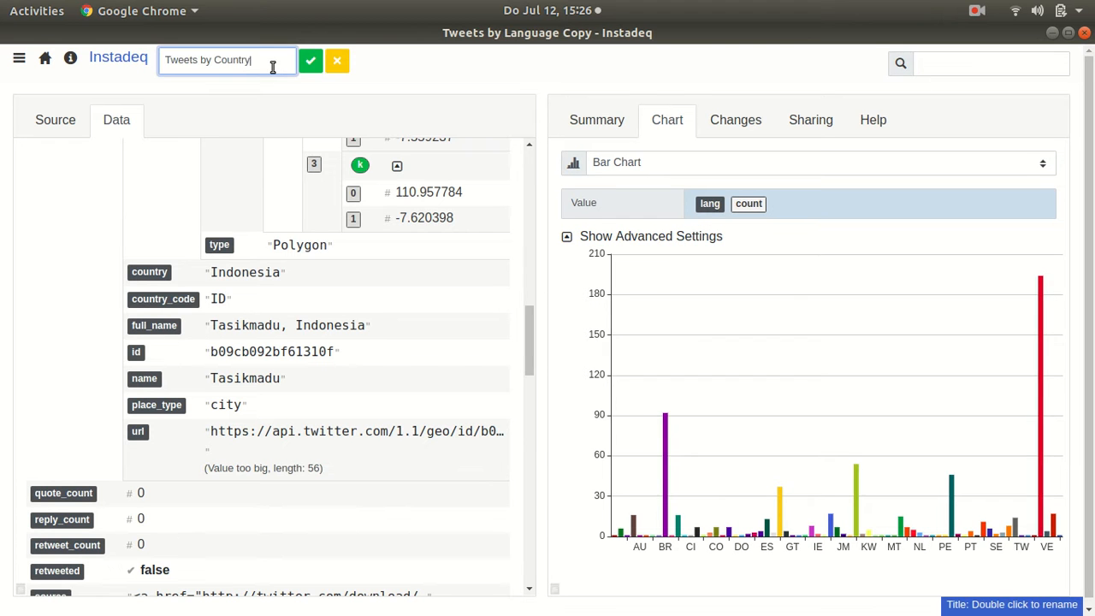
type("y")
key("Return")
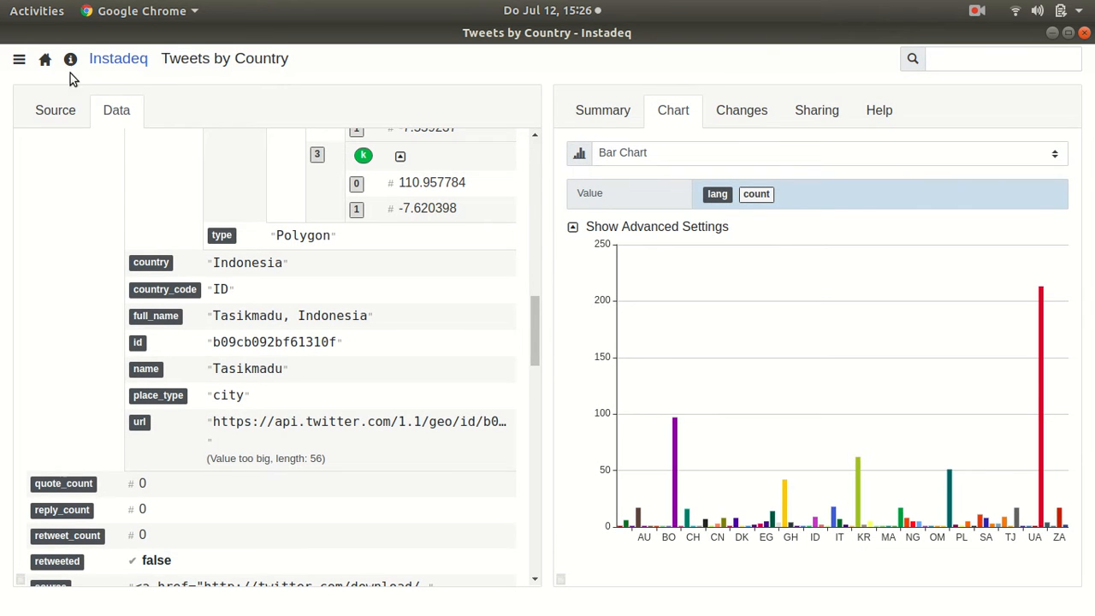
Return to the home page, clone the Tweets by Language visualization again and open the new copy
left_click(46, 59)
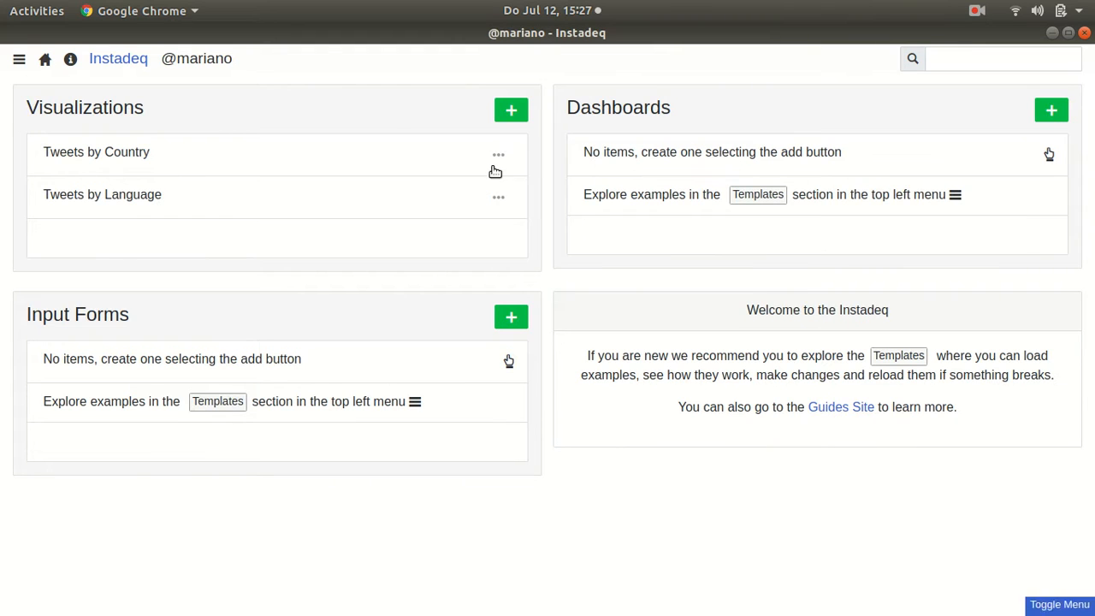
left_click(498, 199)
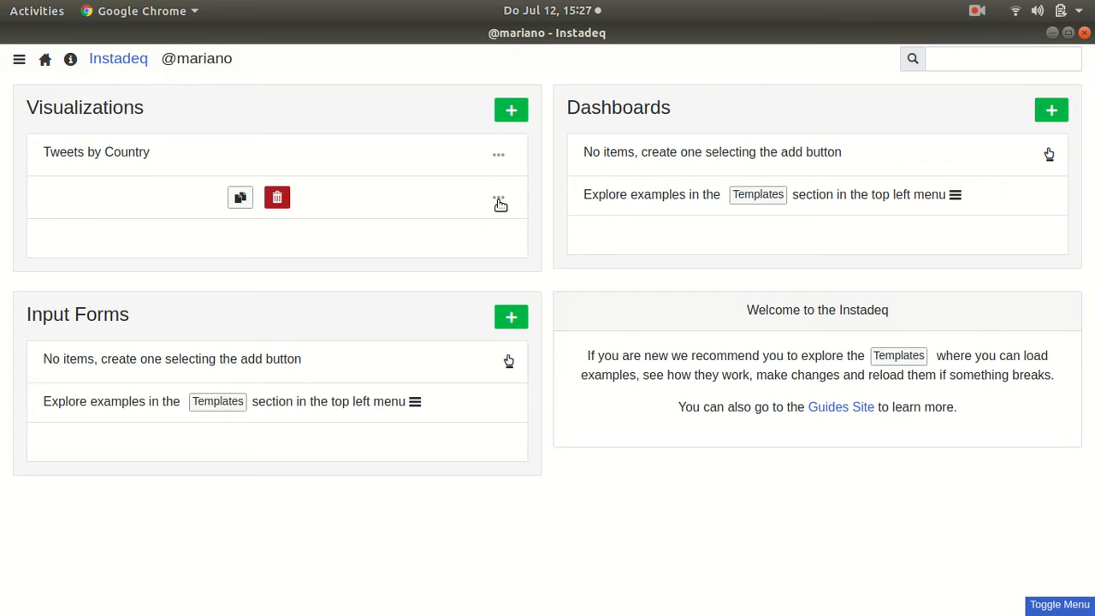
left_click(239, 202)
left_click(241, 247)
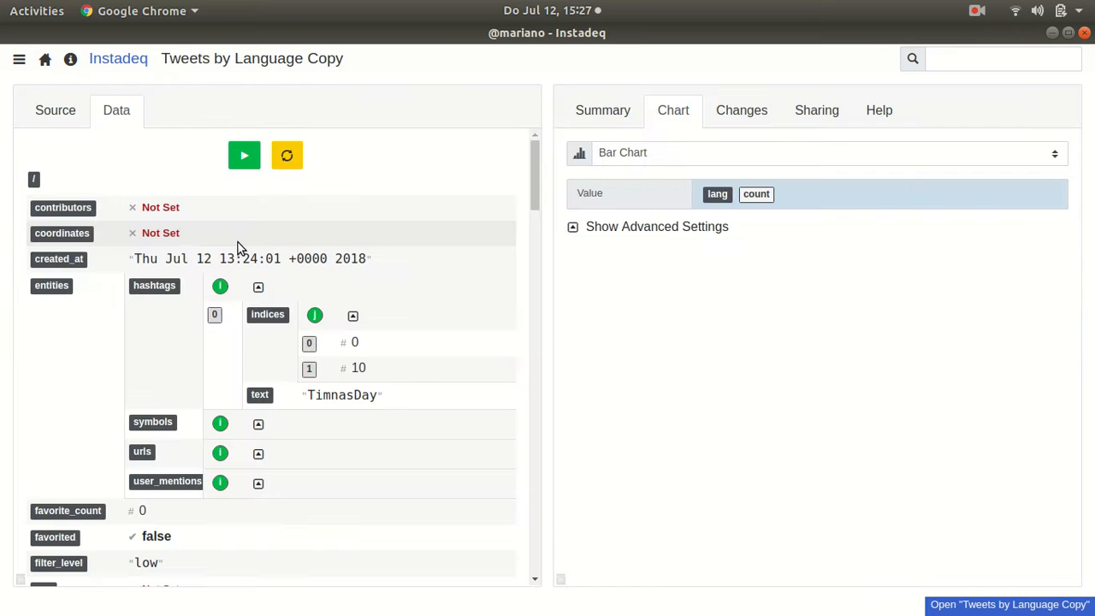
Add place country_code as a summary key ahead of the existing lang key
left_click(613, 121)
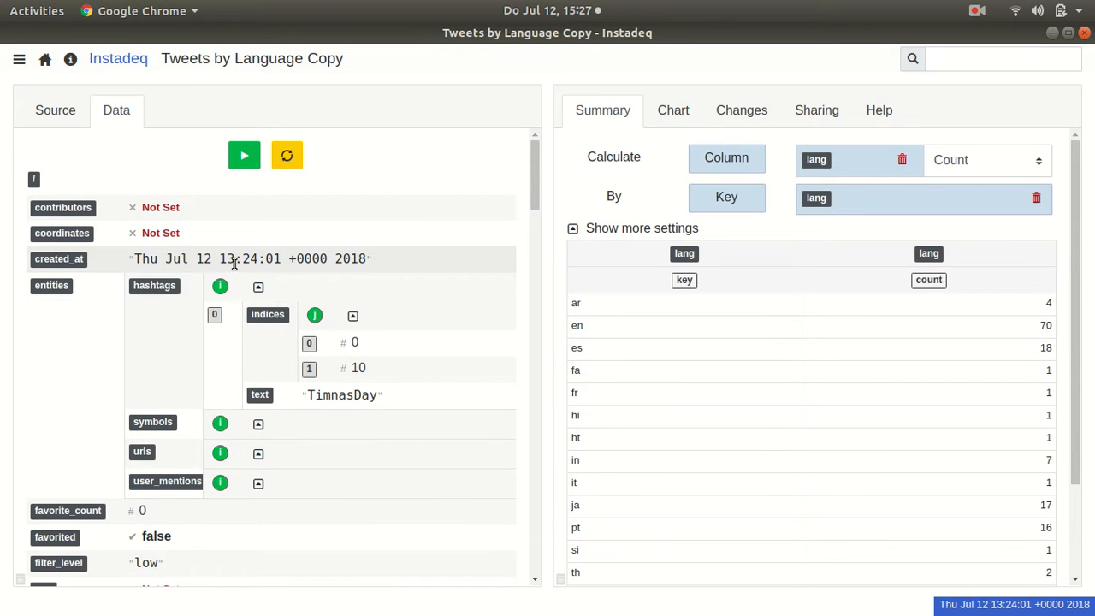
scroll(408, 349, "down", 5)
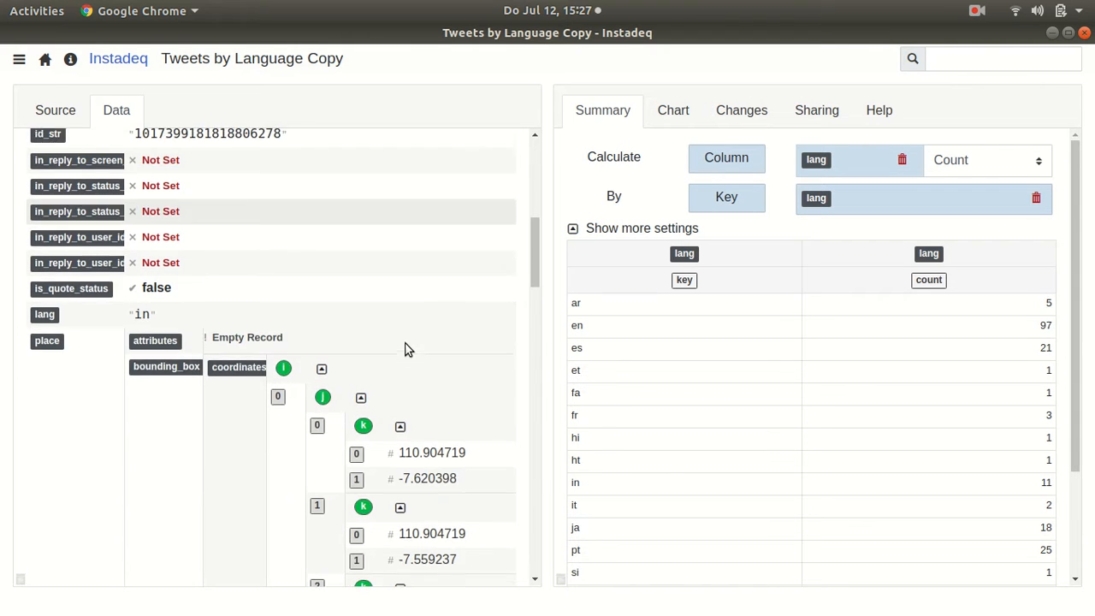
scroll(402, 338, "down", 5)
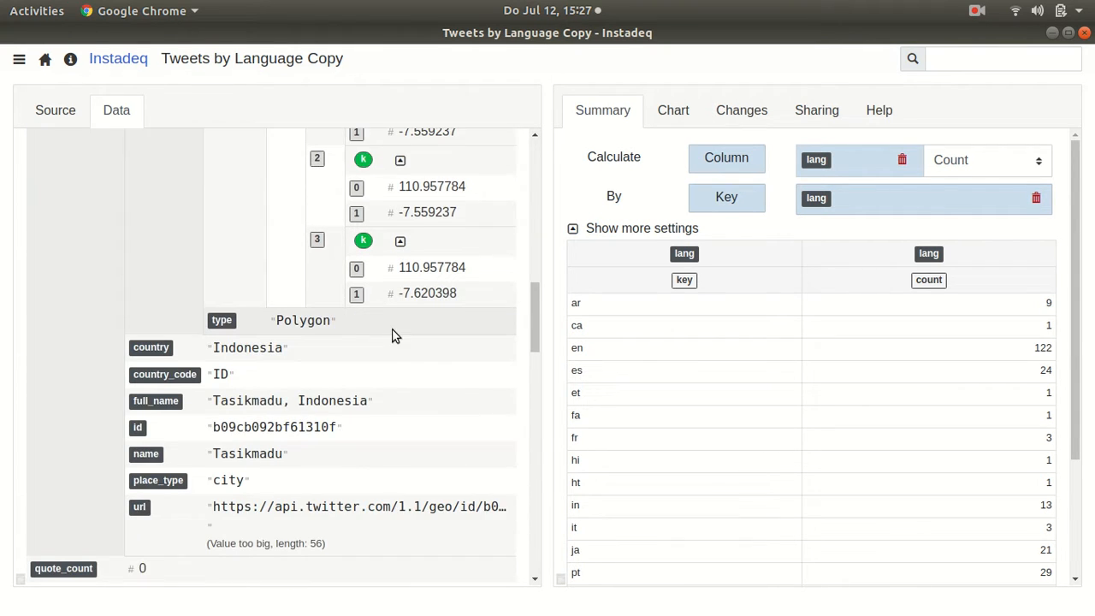
scroll(396, 336, "down", 2)
left_click_drag(175, 289, 891, 212)
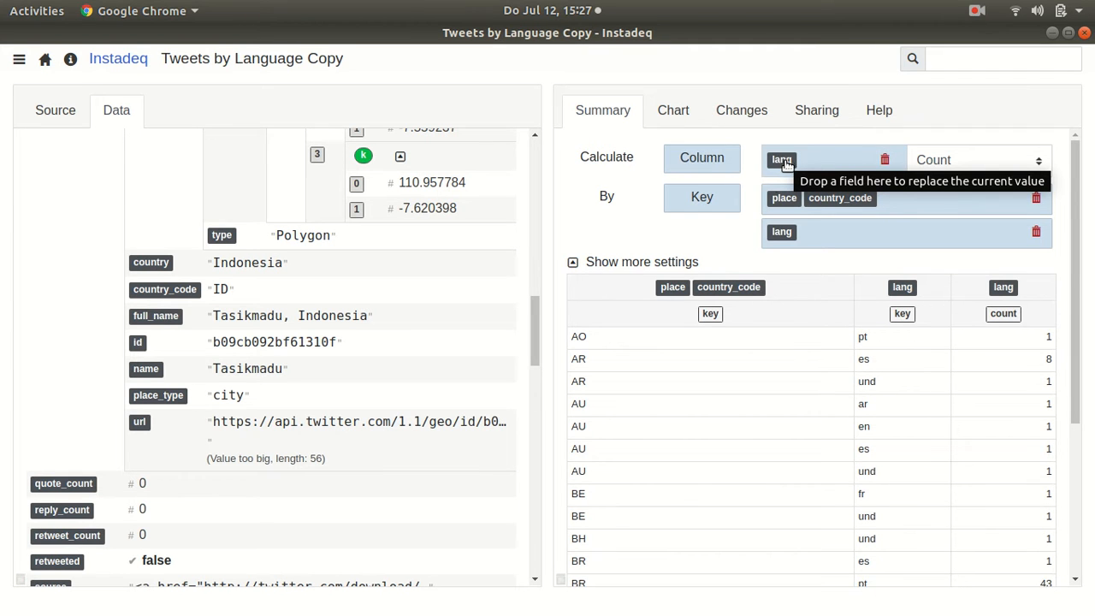
Show the tweet counts per country and language as a Stacked Series chart
left_click(675, 122)
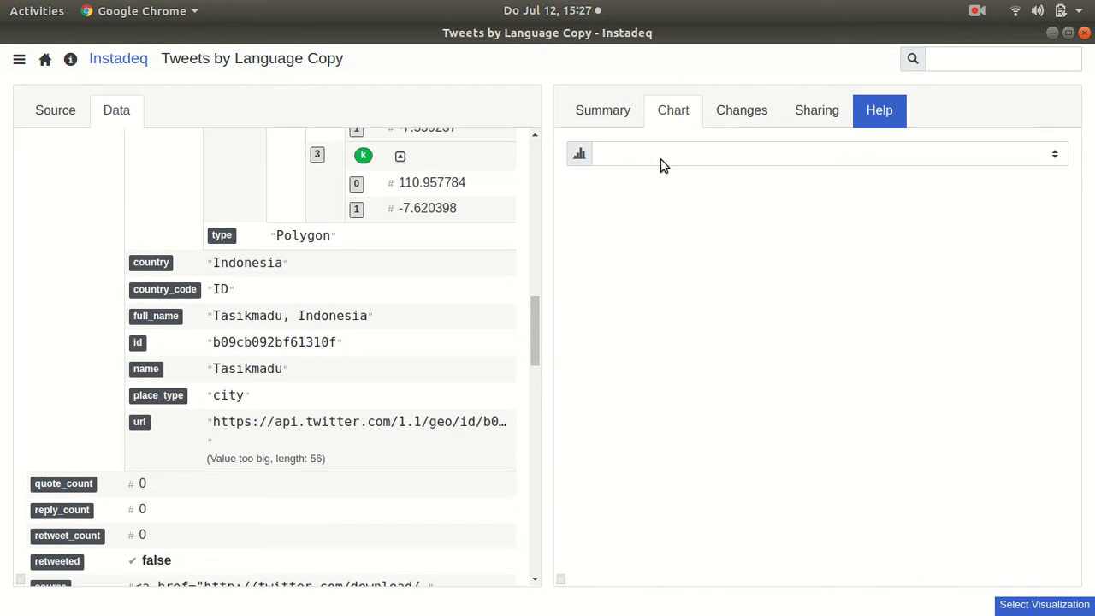
left_click(660, 158)
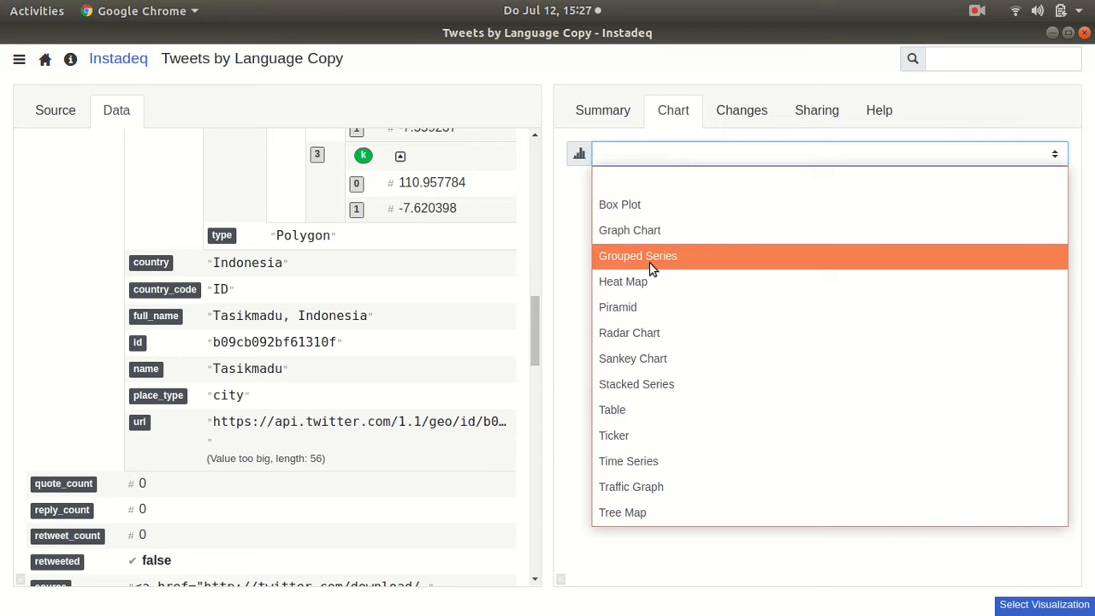
left_click(666, 385)
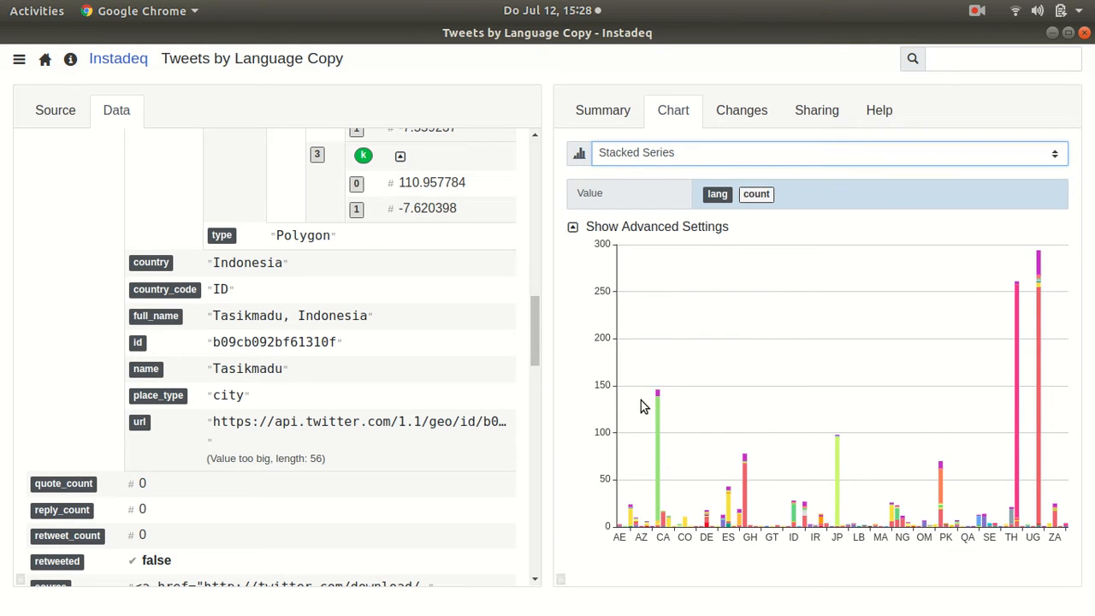
Rename the visualization to "Tweets by Country and Language"
double_click(233, 59)
left_click(232, 58)
type("Country and")
key("End")
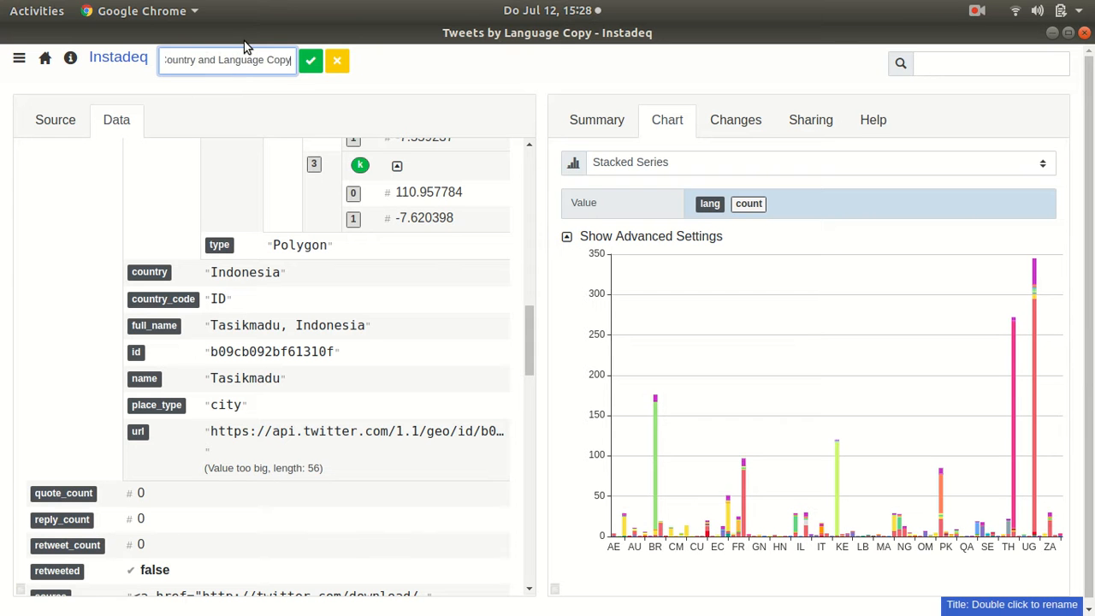
key("BackSpace")
key("BackSpace")
key("BackSpace")
key("BackSpace")
key("BackSpace")
key("Return")
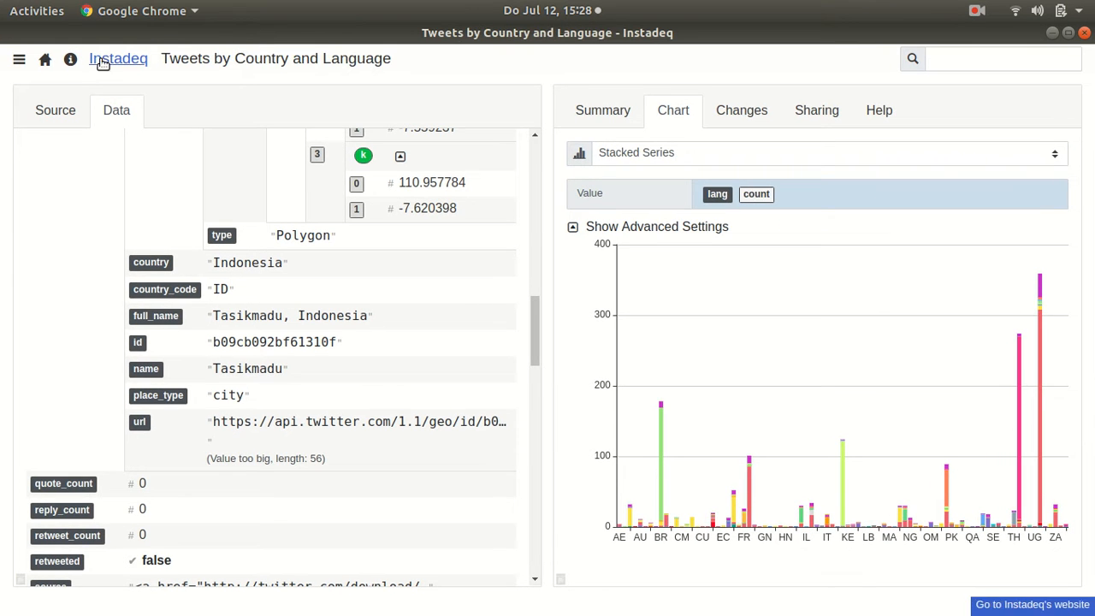
Create a new dashboard from the home page and delete its right-hand and upper panels so a single panel remains
left_click(44, 60)
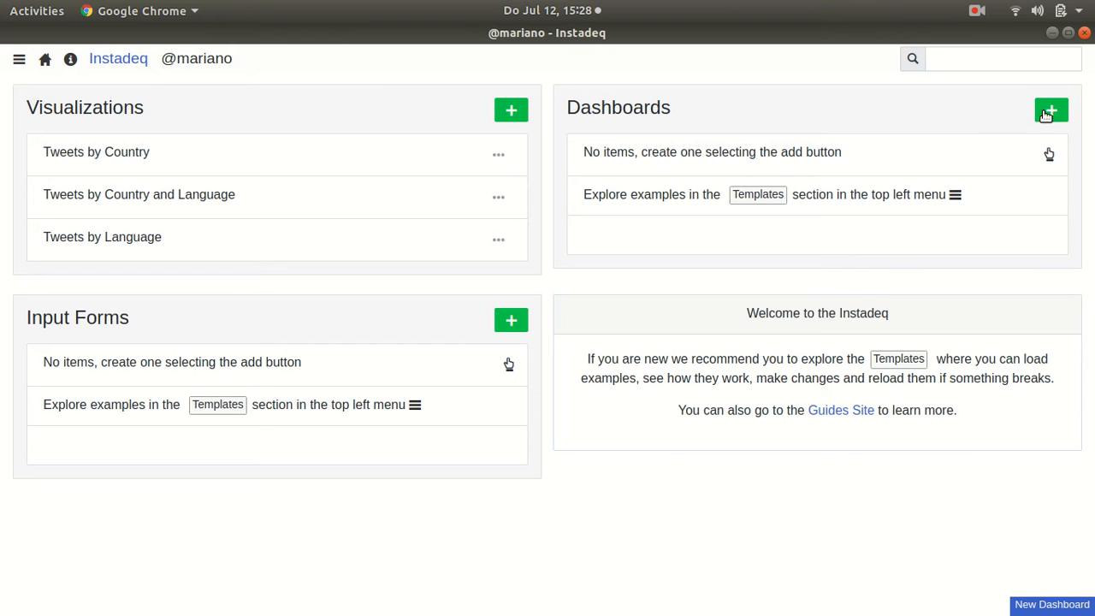
left_click(1048, 114)
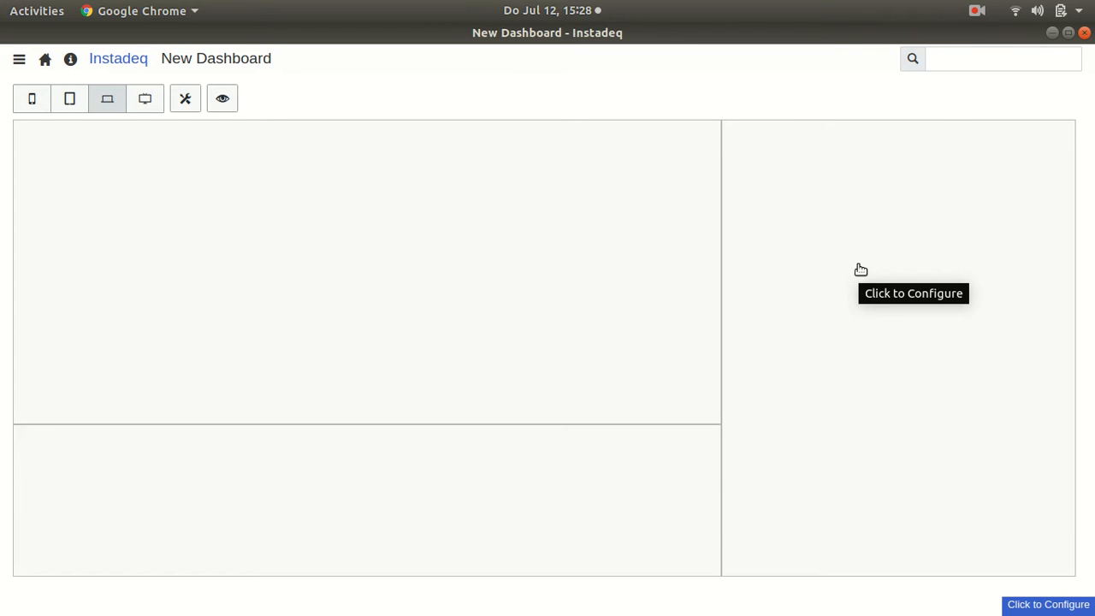
left_click(854, 273)
left_click(1056, 137)
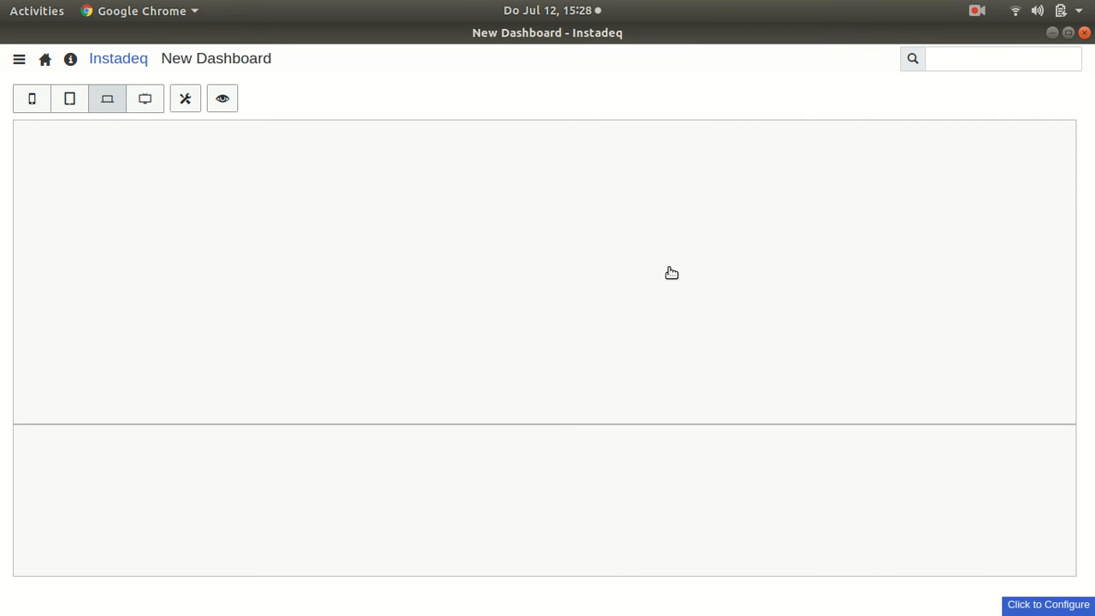
left_click(671, 271)
left_click(1057, 137)
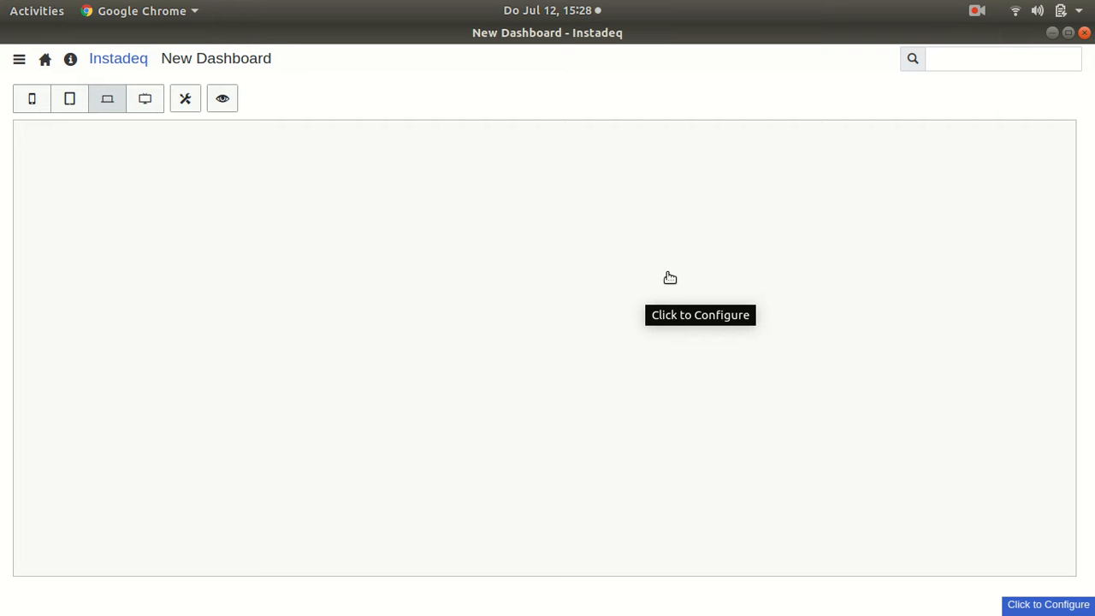
Split the dashboard panel into two side-by-side panels and split the right one vertically into an upper and a lower panel
left_click(533, 338)
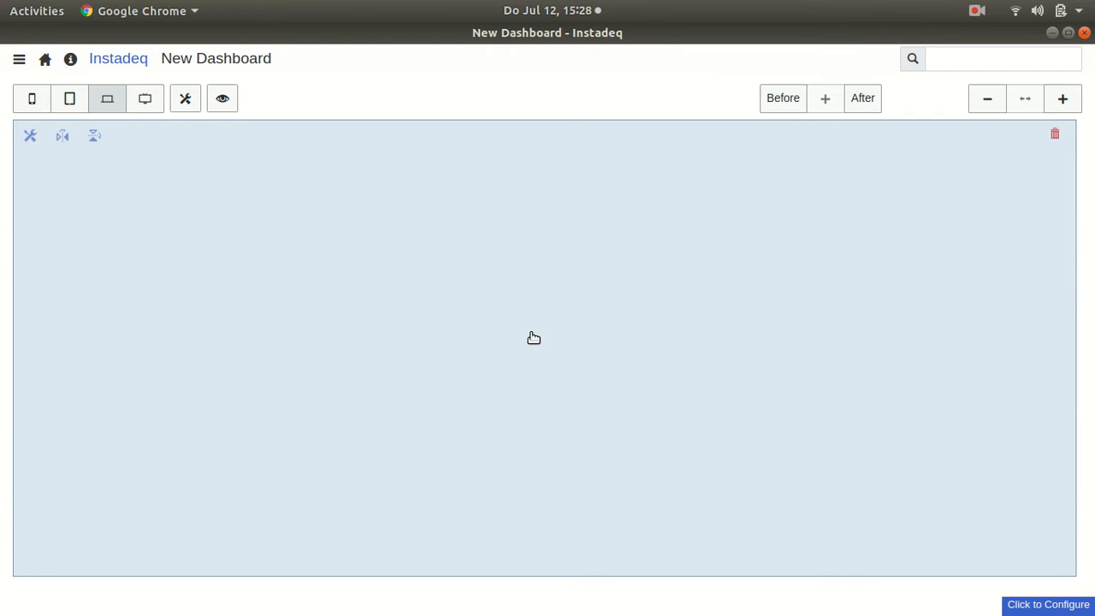
left_click(62, 137)
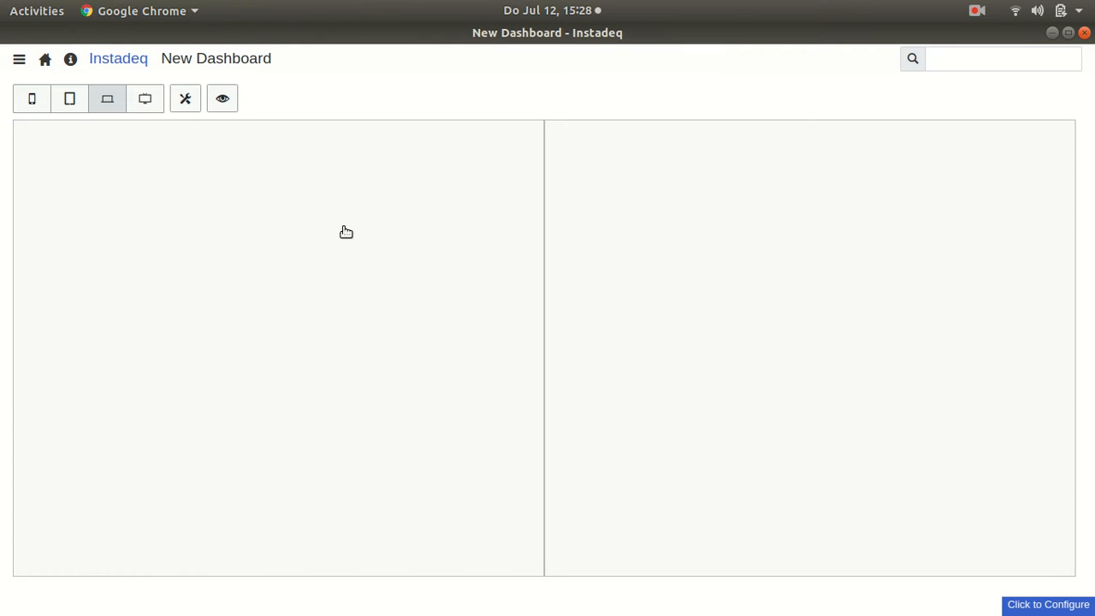
left_click(619, 260)
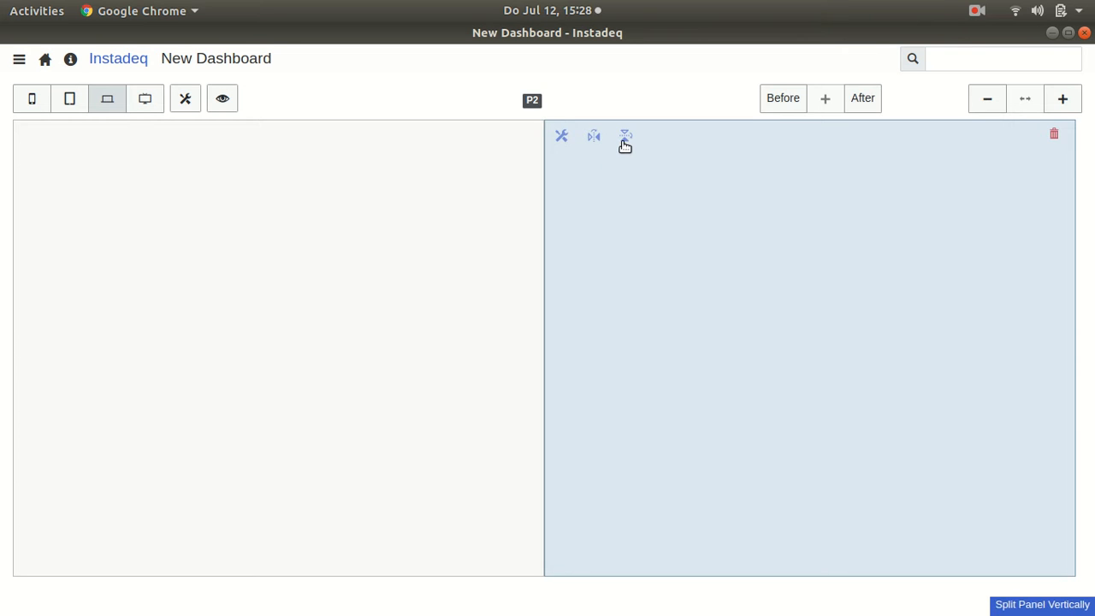
left_click(625, 139)
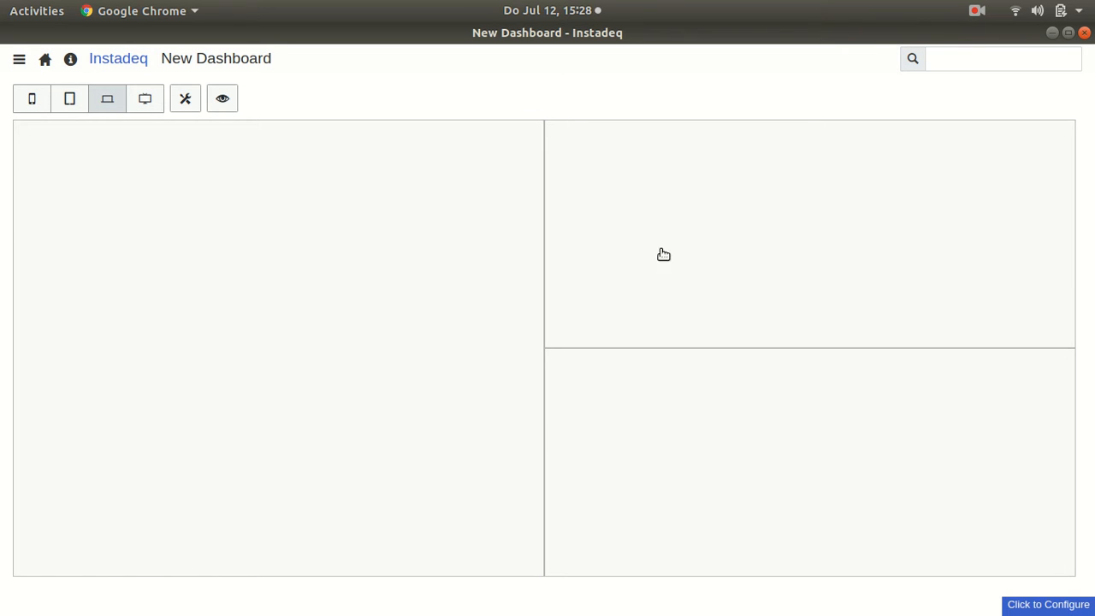
Assign Tweets by Country (Bar Chart) to the upper-right panel and Tweets by Language (Bar Chart) to the lower-right panel
left_click(659, 261)
left_click(563, 139)
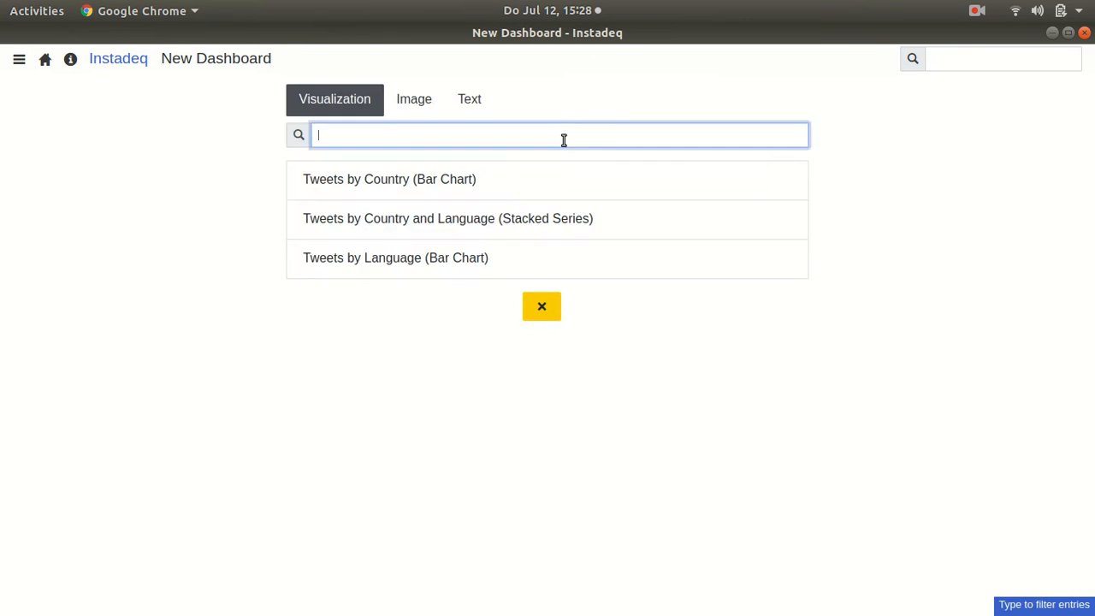
left_click(374, 181)
left_click(725, 442)
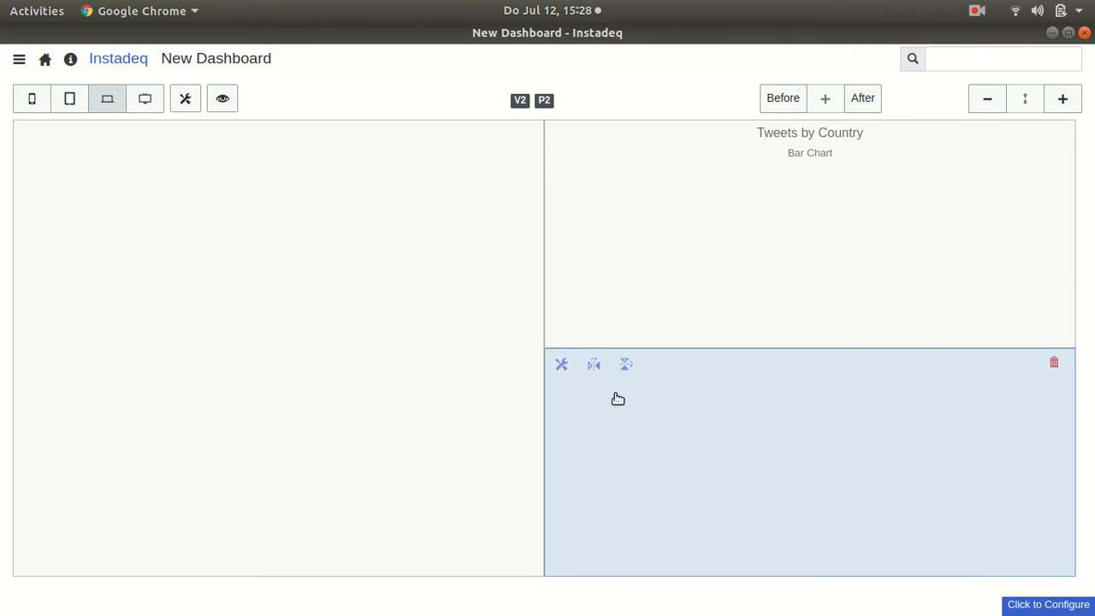
left_click(561, 366)
left_click(458, 271)
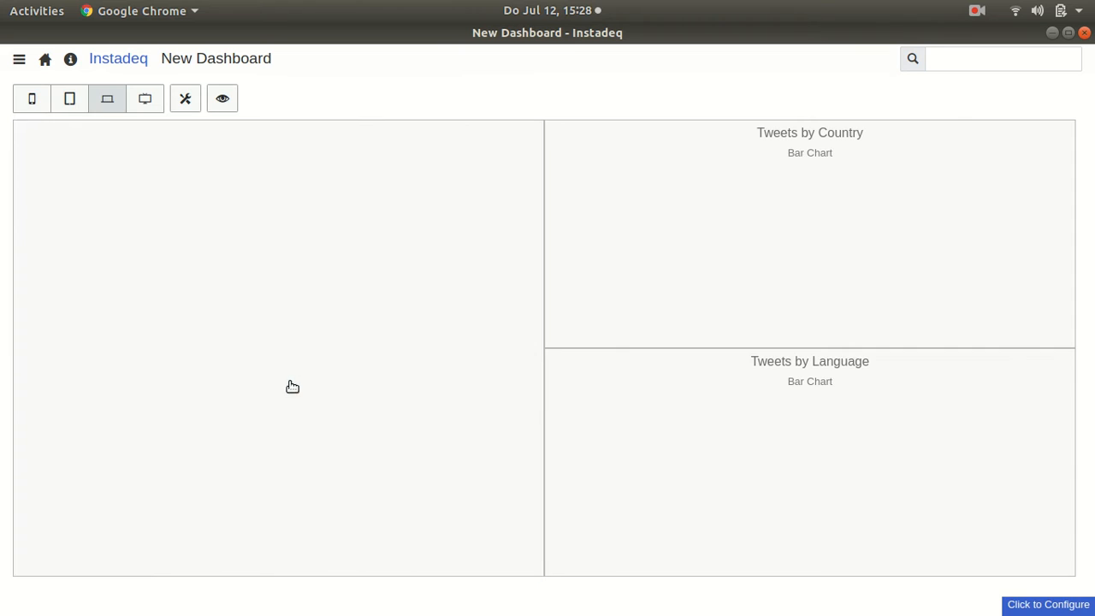
Assign Tweets by Country and Language (Stacked Series) to the large left panel of the dashboard
left_click(163, 321)
left_click(31, 137)
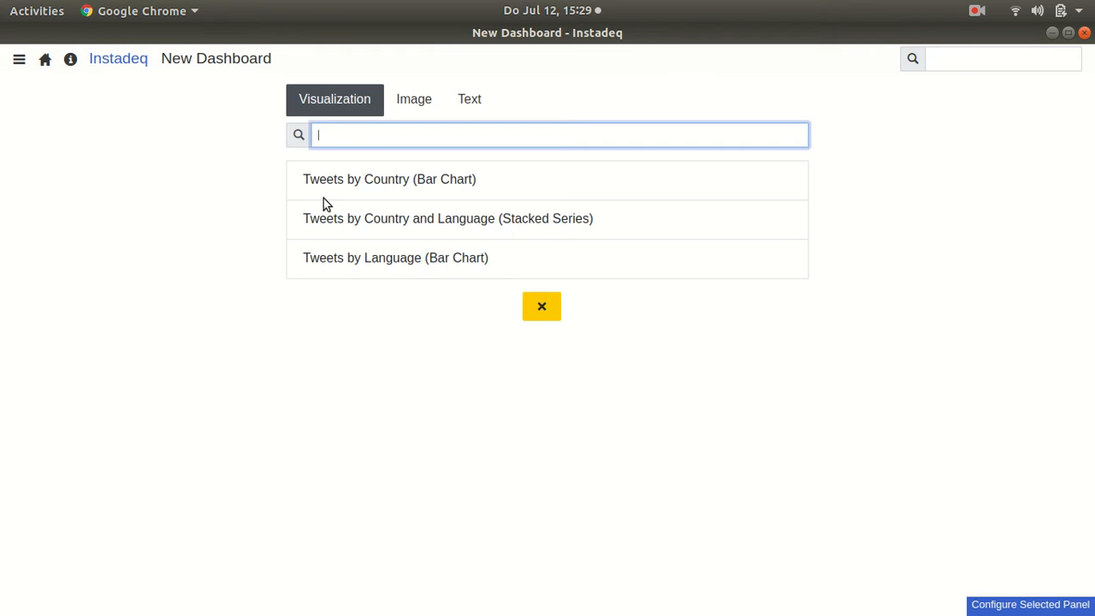
left_click(519, 220)
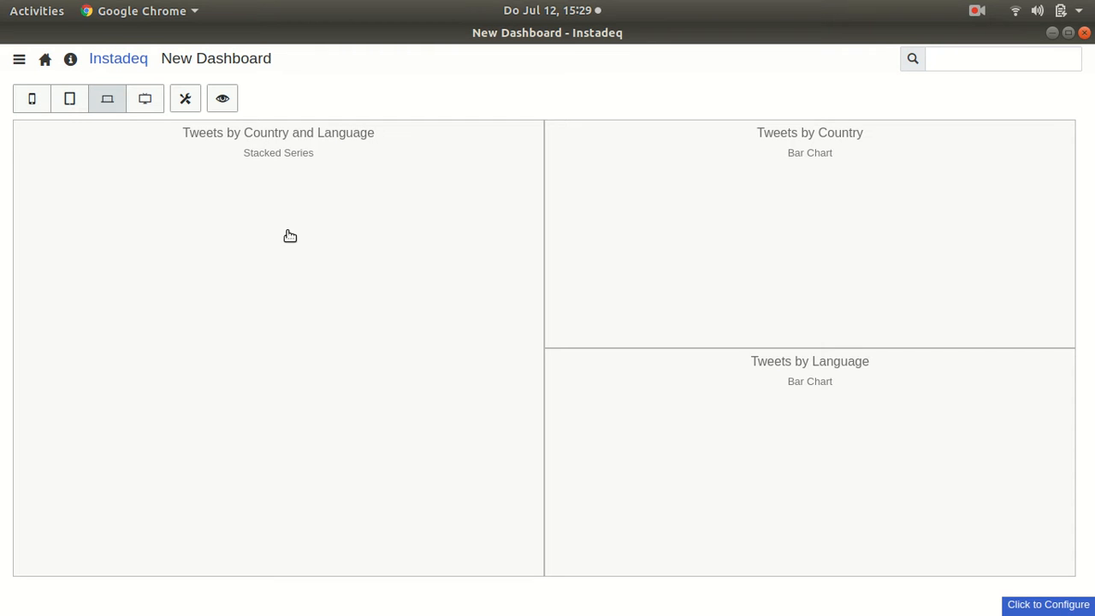
Preview the dashboard with its live charts, close the preview and rename the dashboard Twitter
left_click(223, 99)
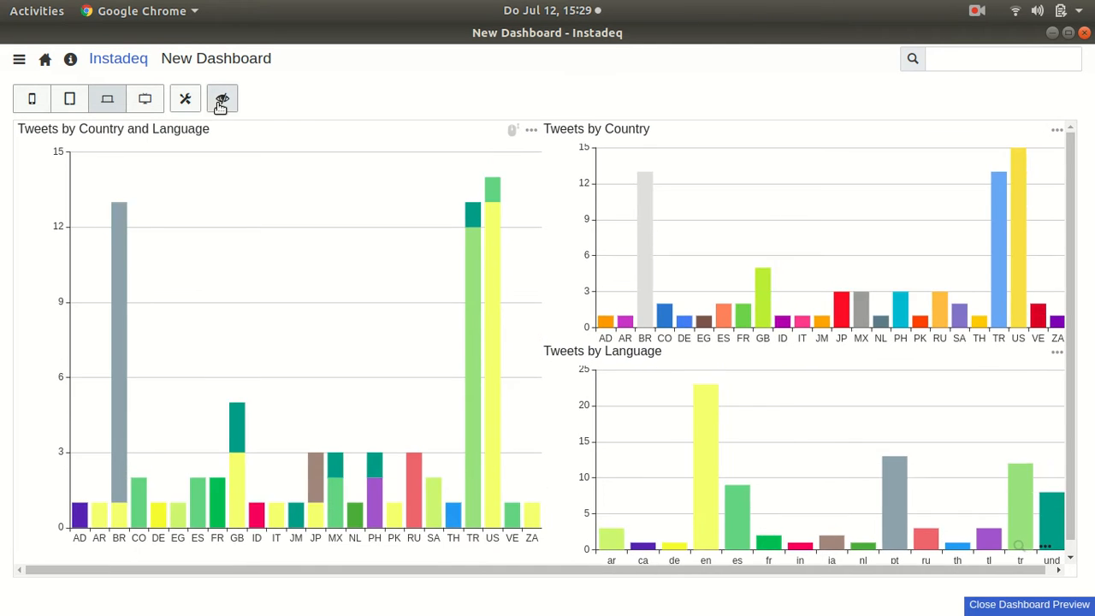
left_click(222, 100)
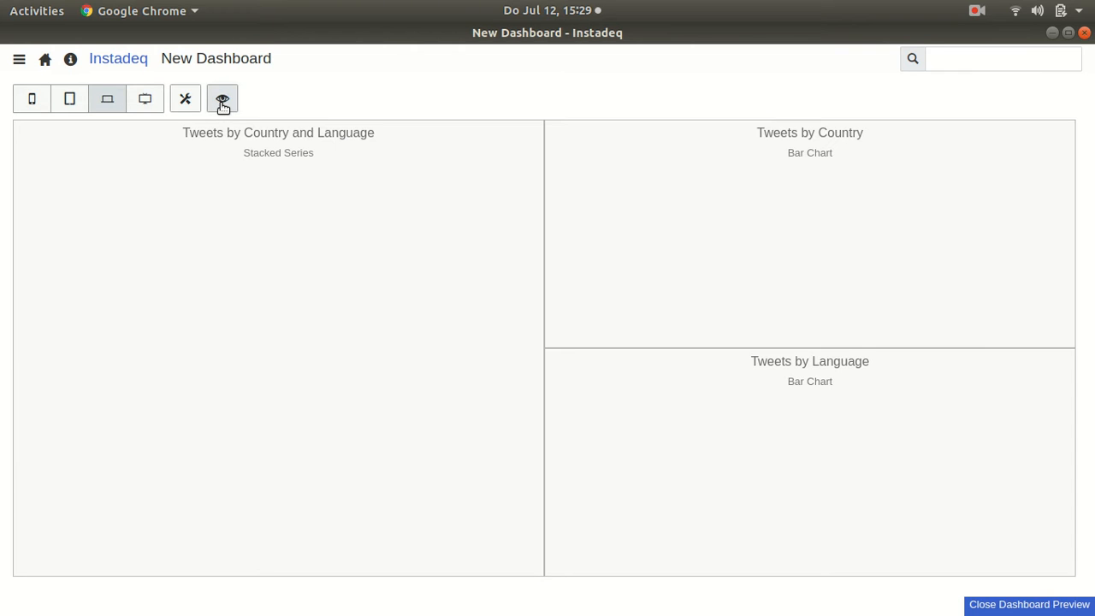
double_click(225, 58)
type("Twitter")
key("Return")
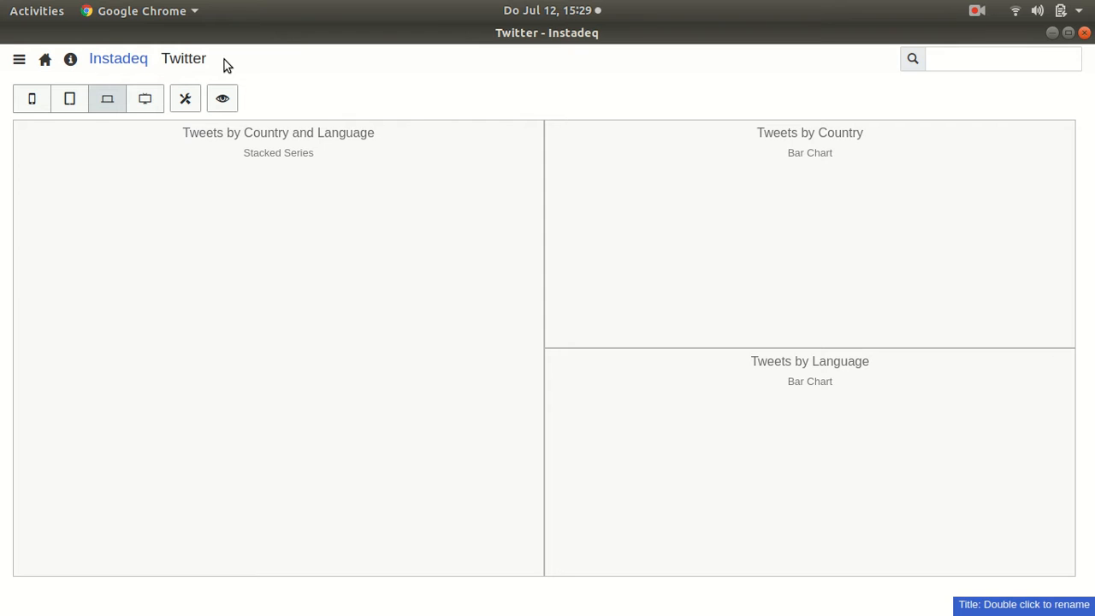
Open the Twitter dashboard's settings and bring up its sharing options
left_click(189, 99)
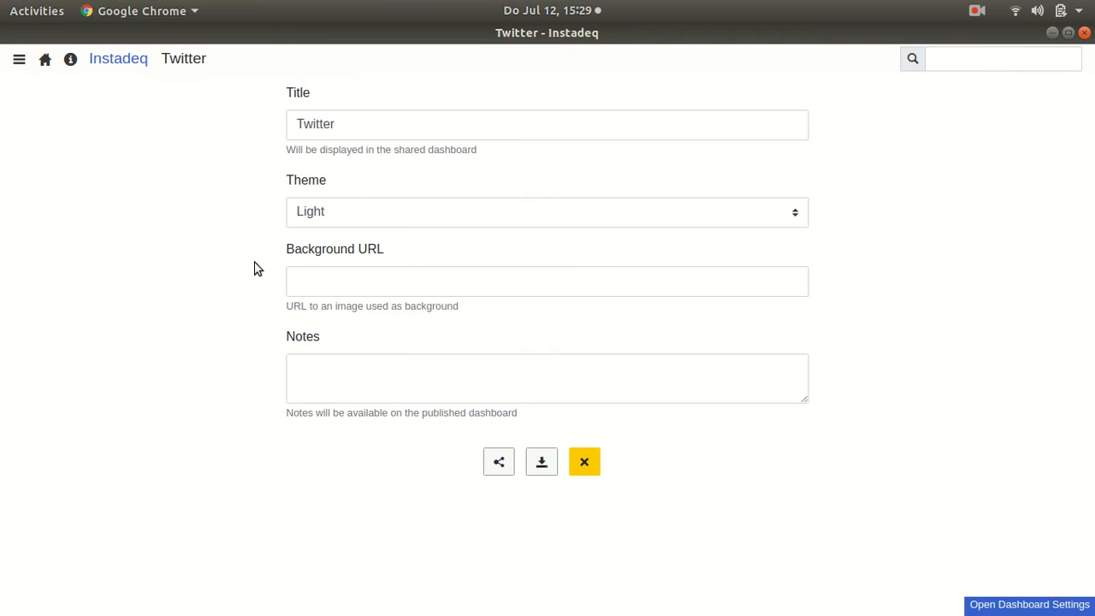
left_click(500, 463)
scroll(235, 418, "down", 2)
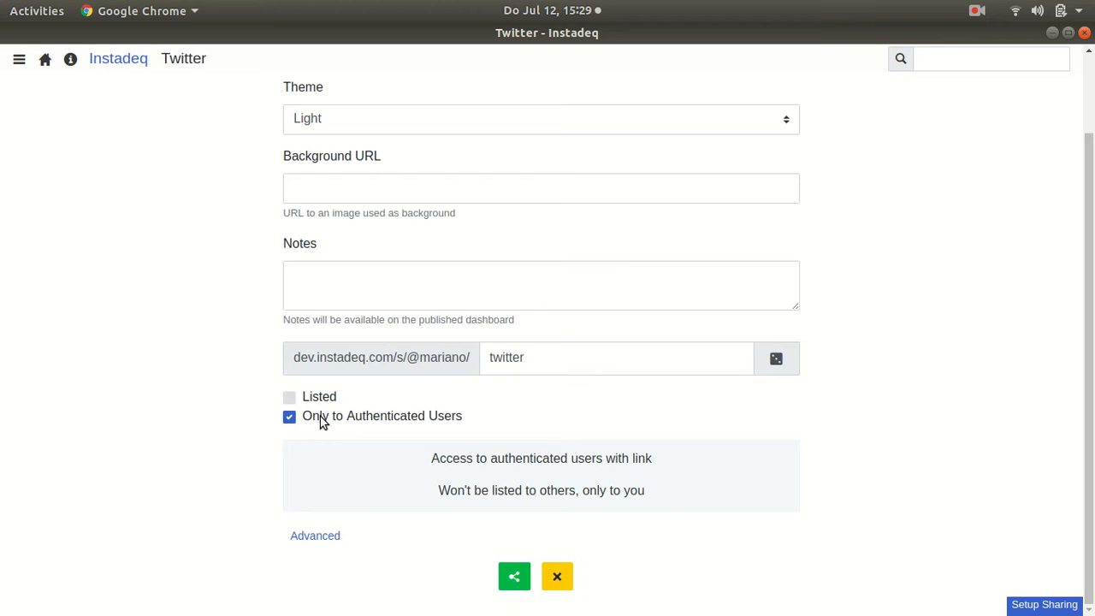
Try the public, password-protected and advanced per-user sharing options, and return access to authenticated users only
left_click(291, 421)
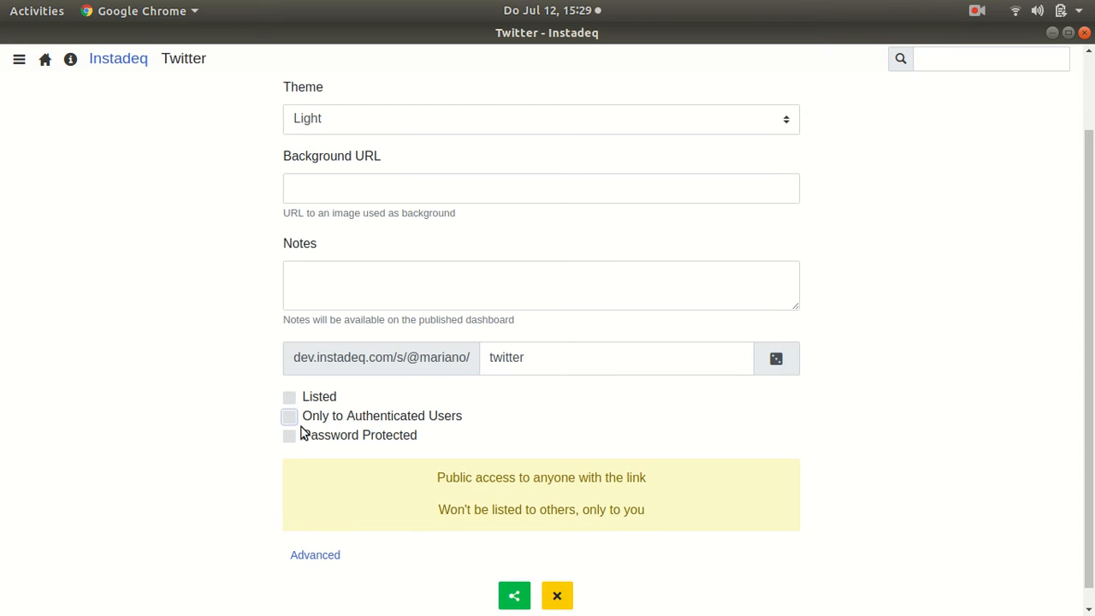
left_click(290, 438)
left_click(290, 438)
left_click(313, 556)
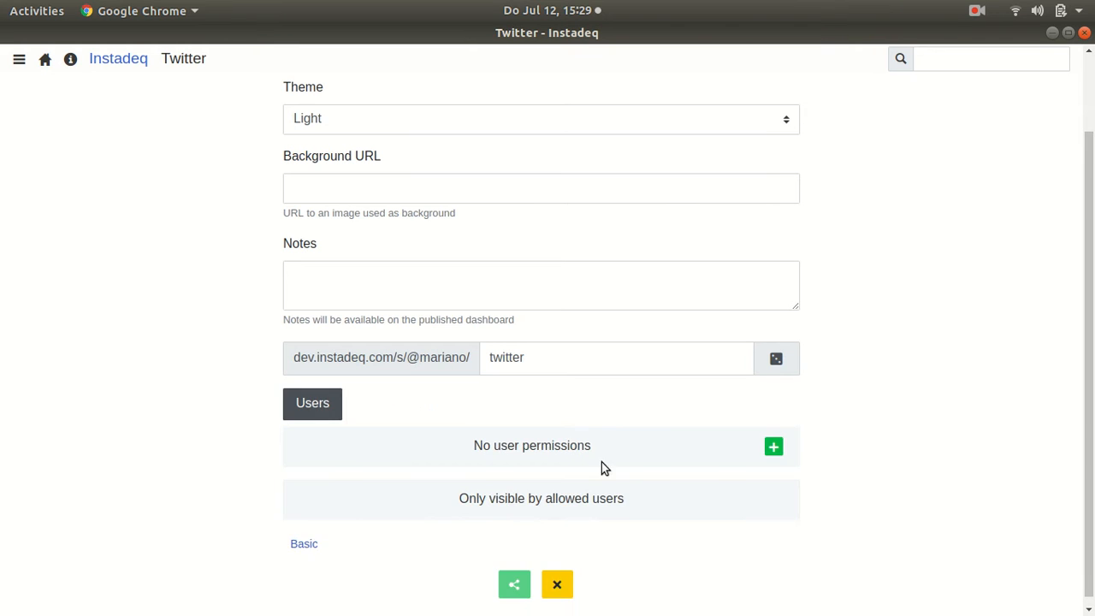
left_click(305, 543)
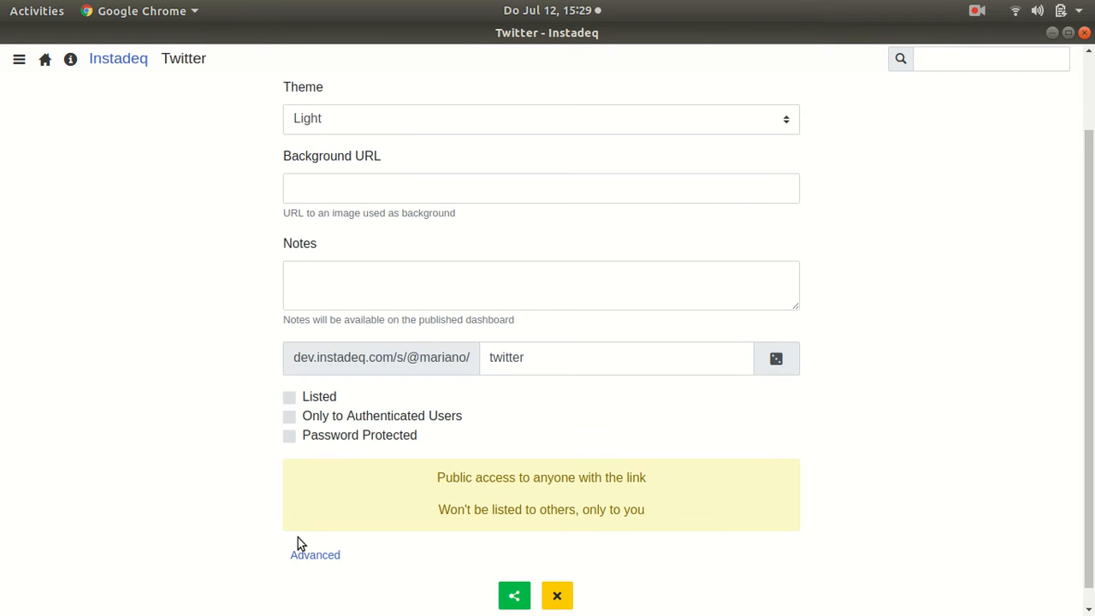
left_click(289, 416)
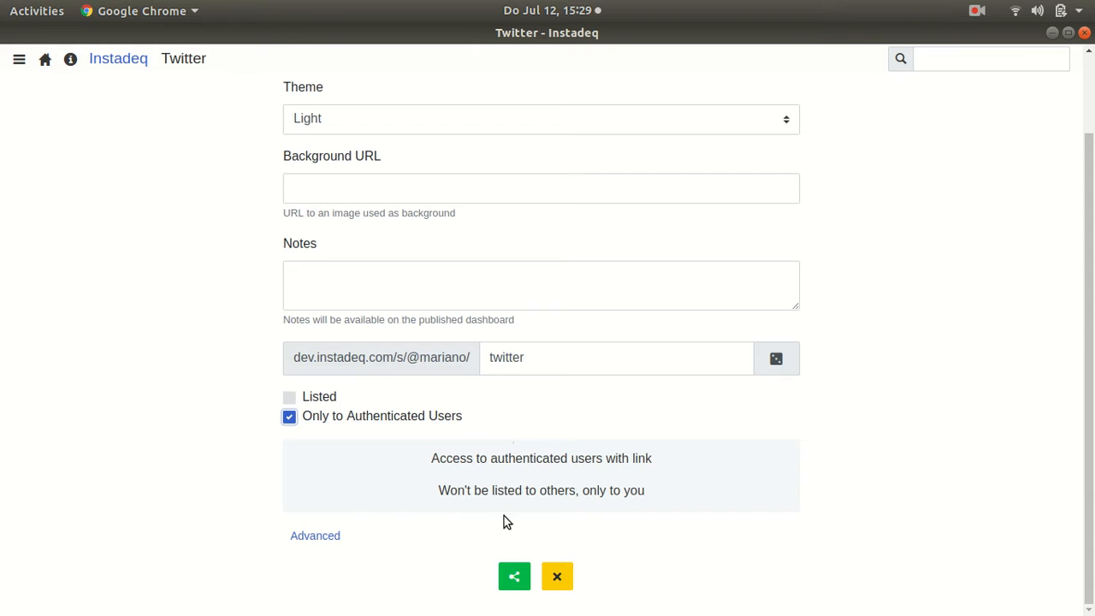
Start sharing the dashboard with authenticated users, view the shared page in a new window and close it
left_click(513, 577)
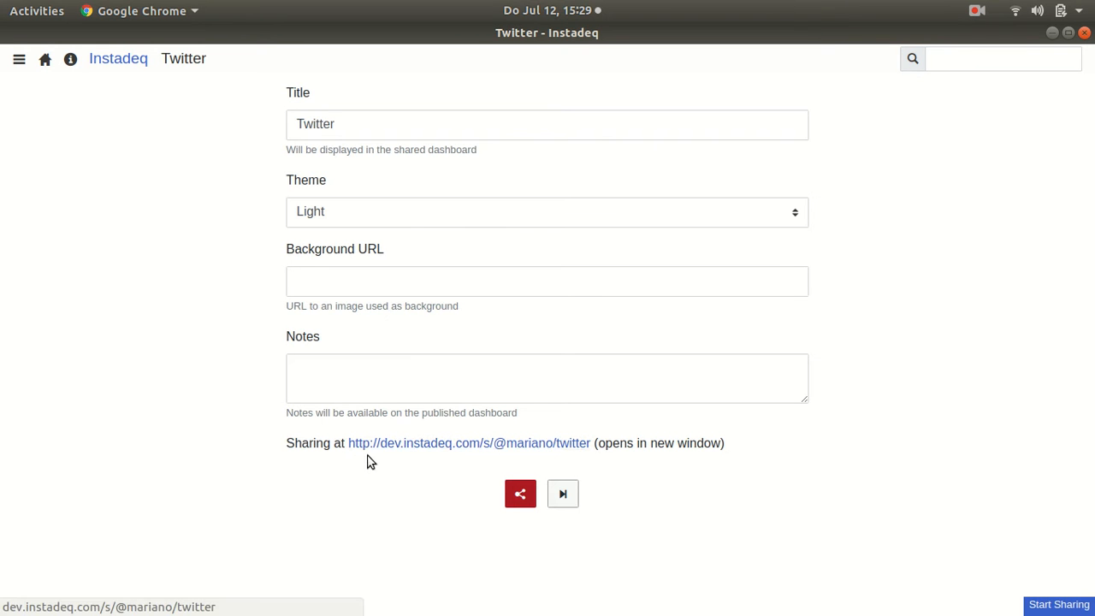
left_click(452, 445)
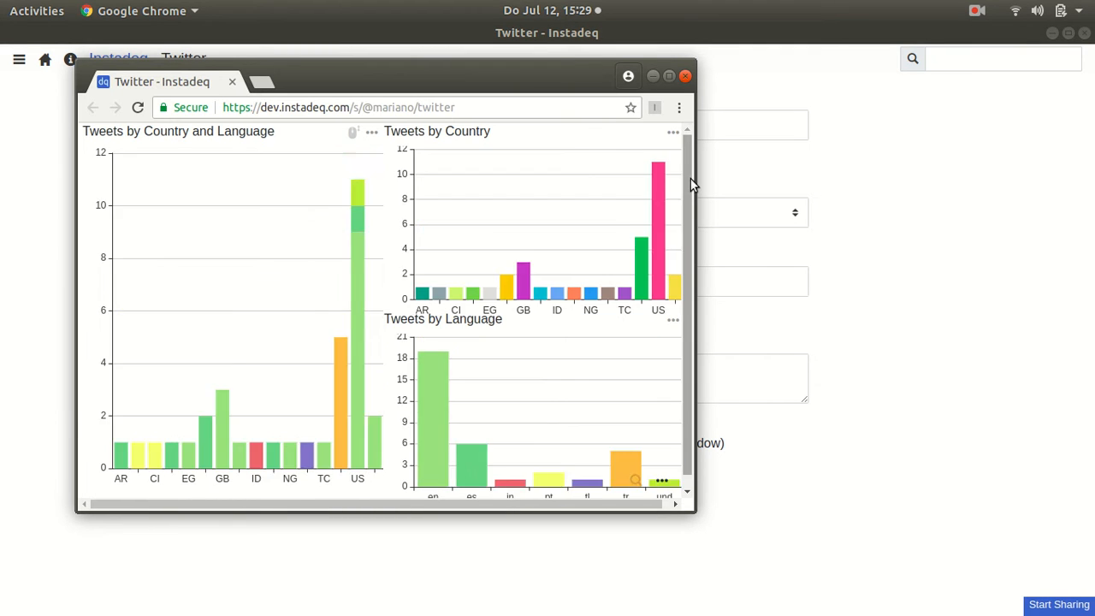
left_click(686, 76)
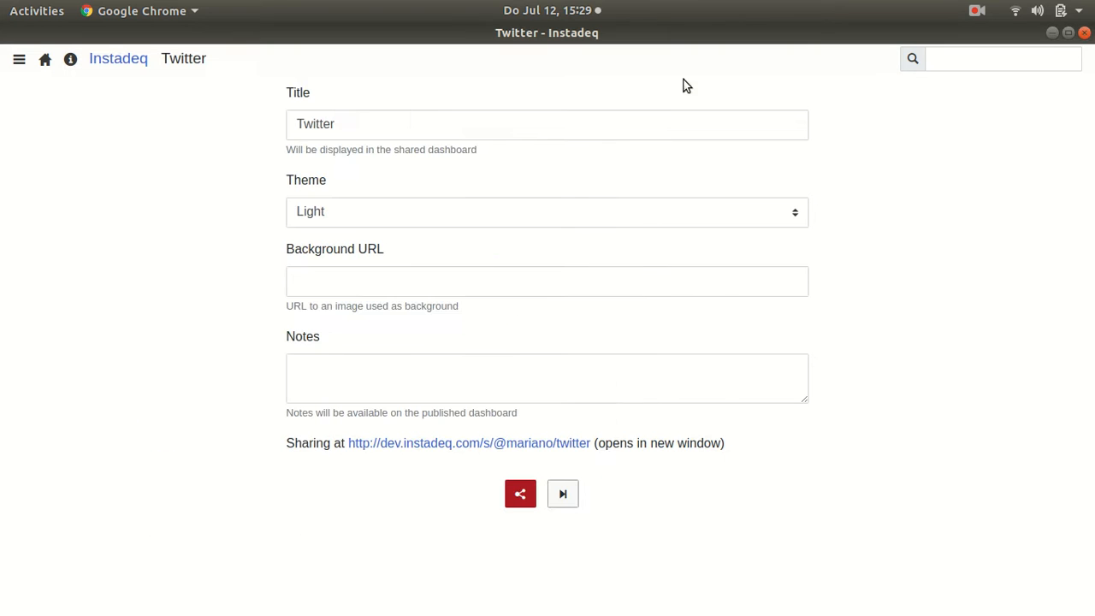
Duplicate the Tweets by Language visualization from the home page and open the copy
left_click(44, 63)
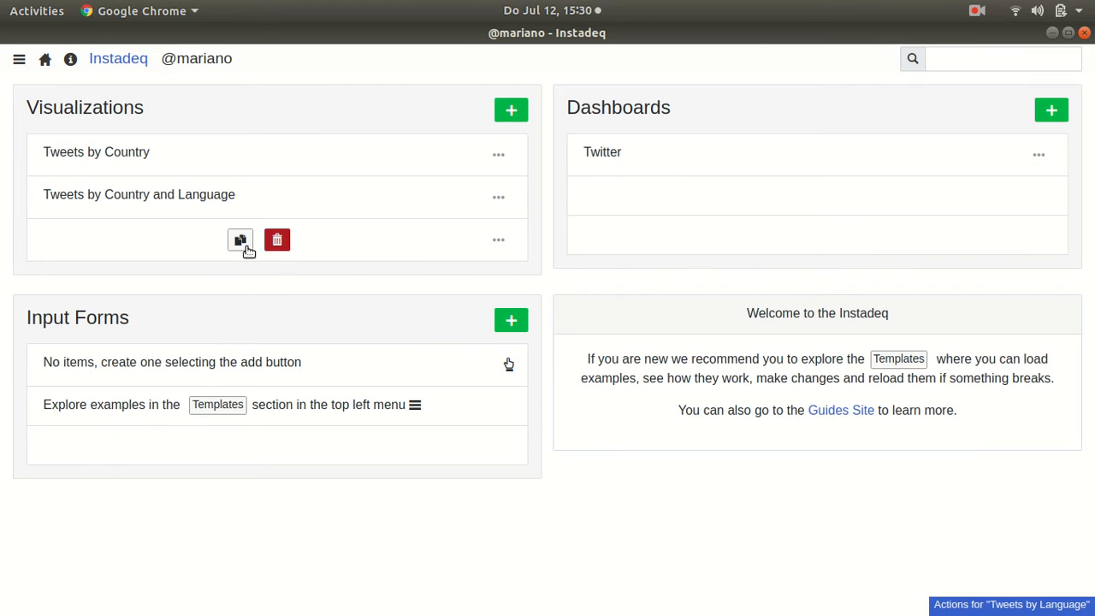
left_click(240, 243)
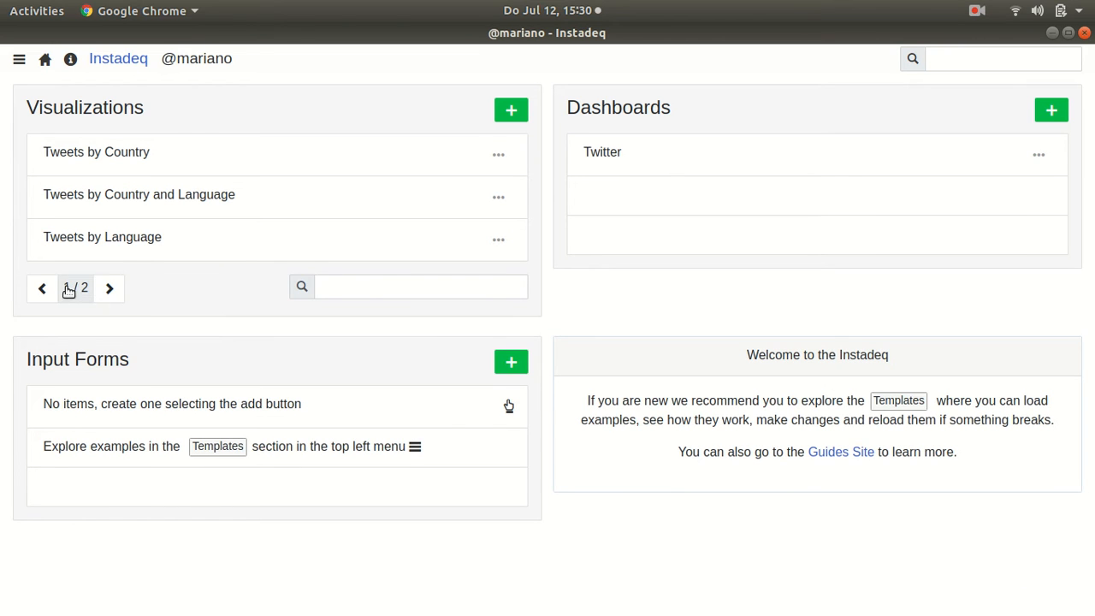
left_click(110, 289)
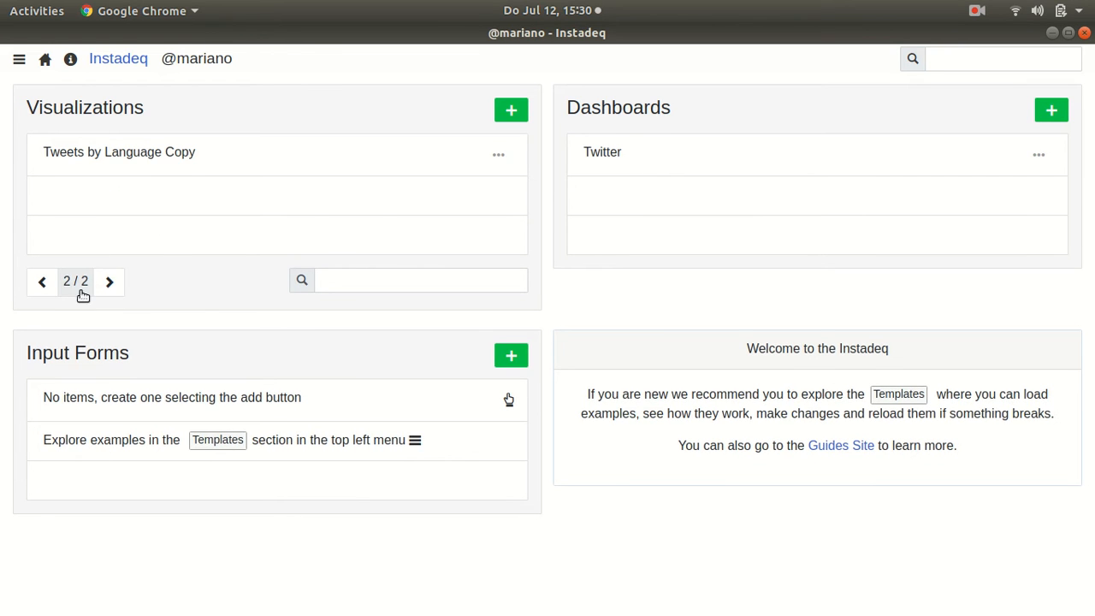
left_click(184, 154)
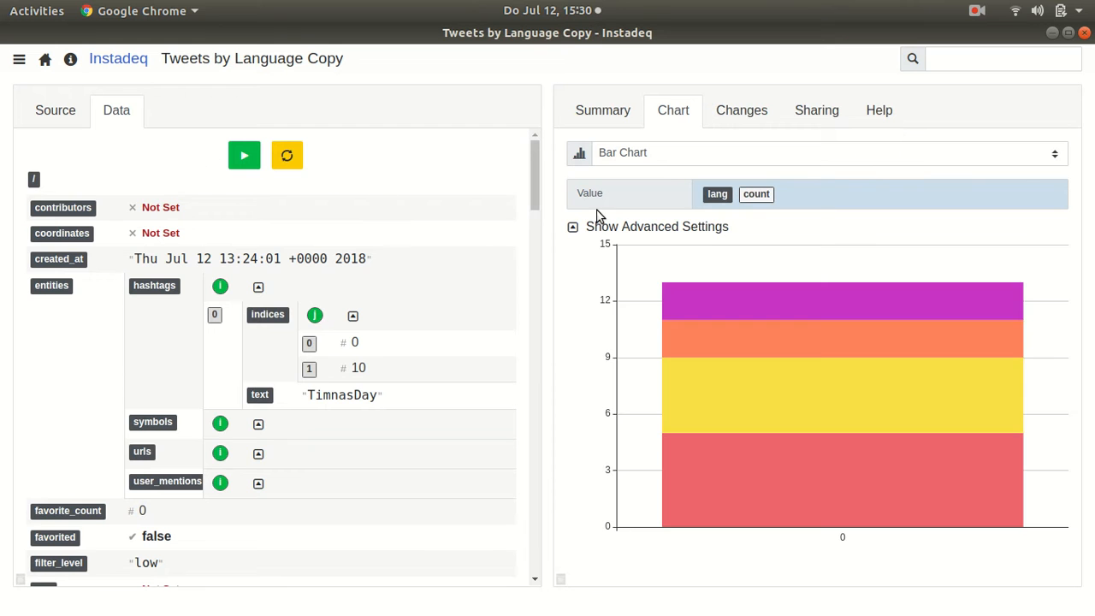
Remove the lang key and the lang count column from the copied visualization's summary
left_click(604, 112)
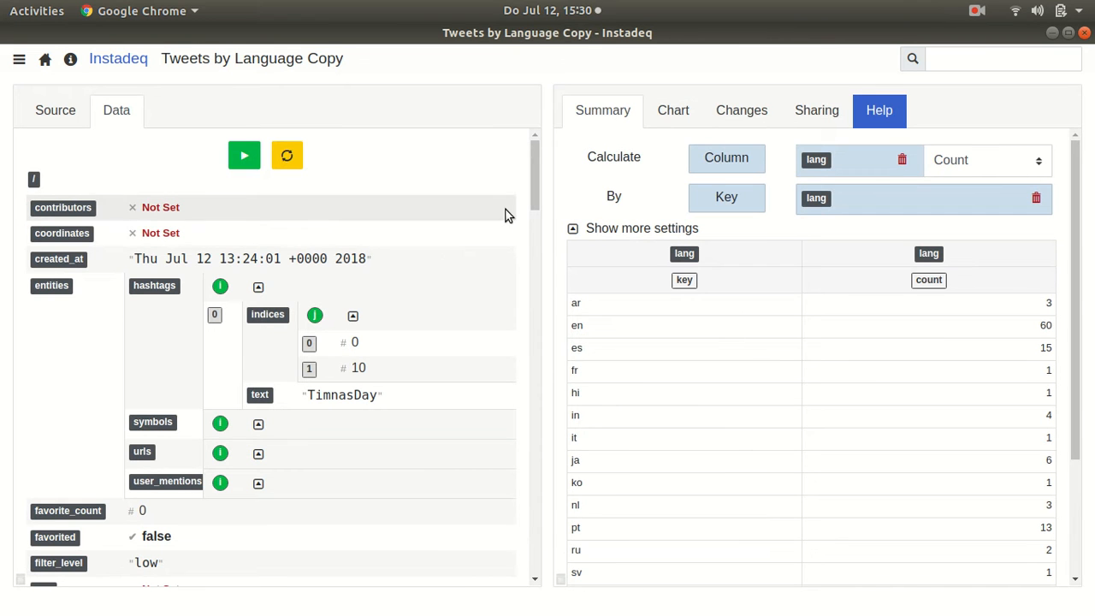
scroll(434, 275, "down", 5)
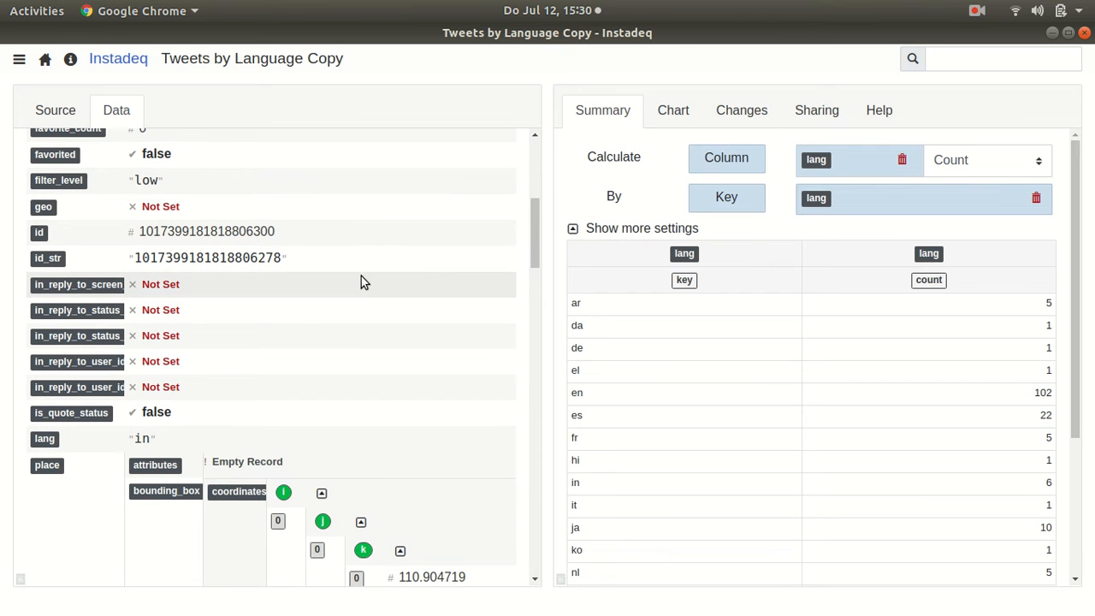
left_click(1036, 199)
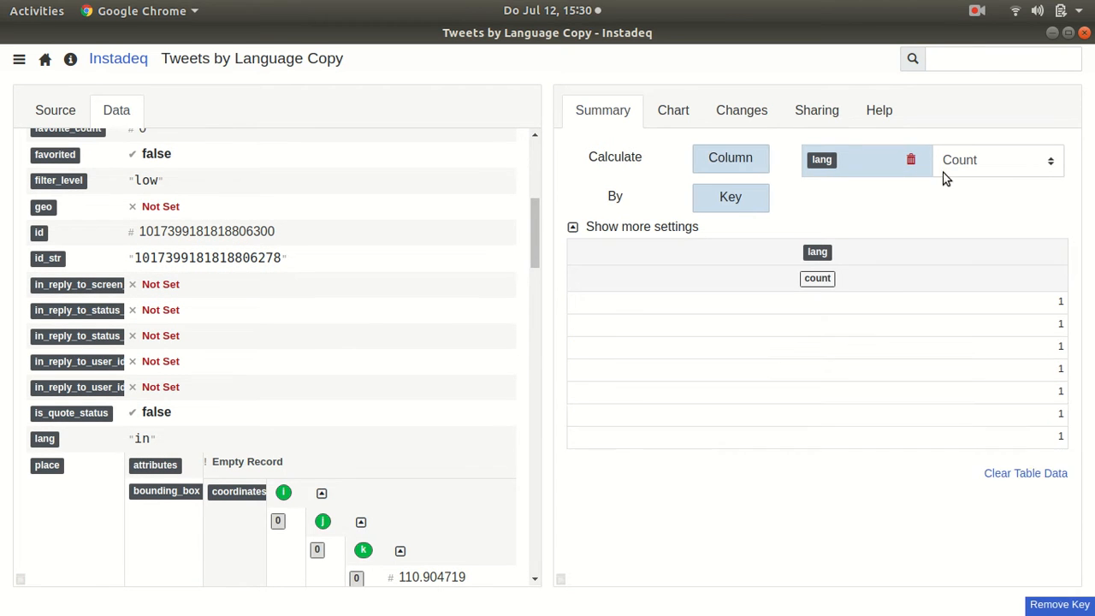
left_click(910, 160)
Add the place bounding_box coordinates 0 0 0 and 0 0 1 as calculated columns in the summary
scroll(244, 286, "down", 5)
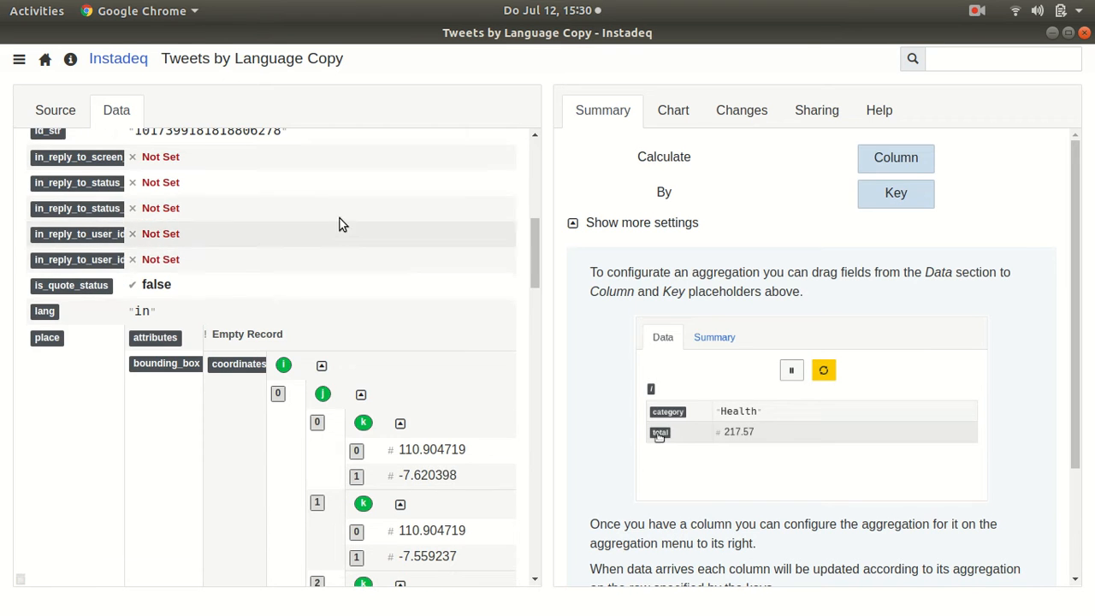
scroll(377, 232, "up", 2)
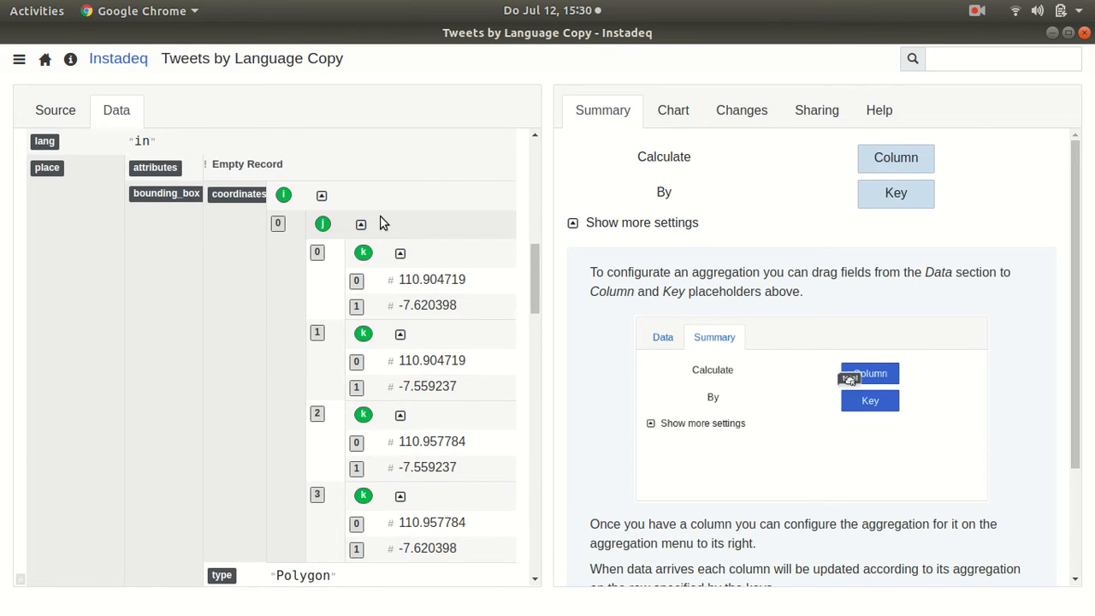
scroll(401, 197, "up", 1)
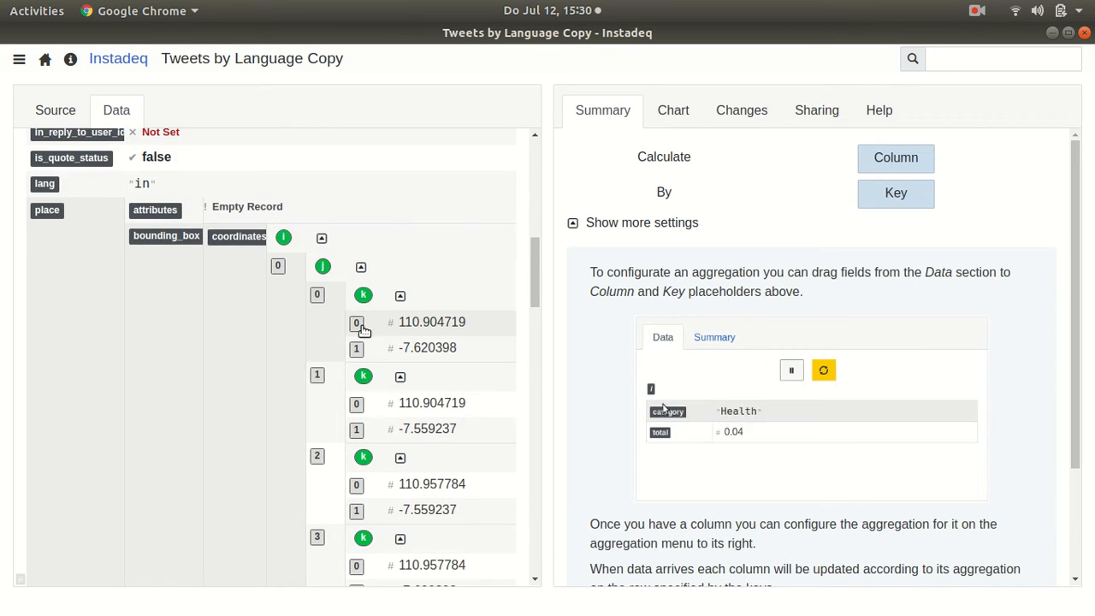
left_click_drag(357, 323, 891, 158)
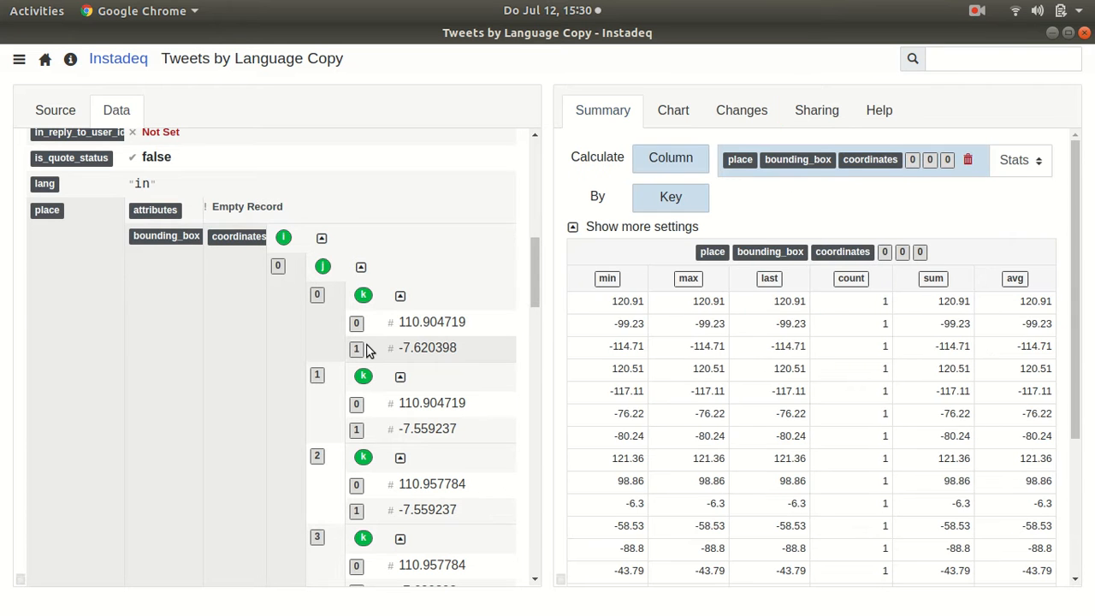
left_click_drag(360, 351, 681, 167)
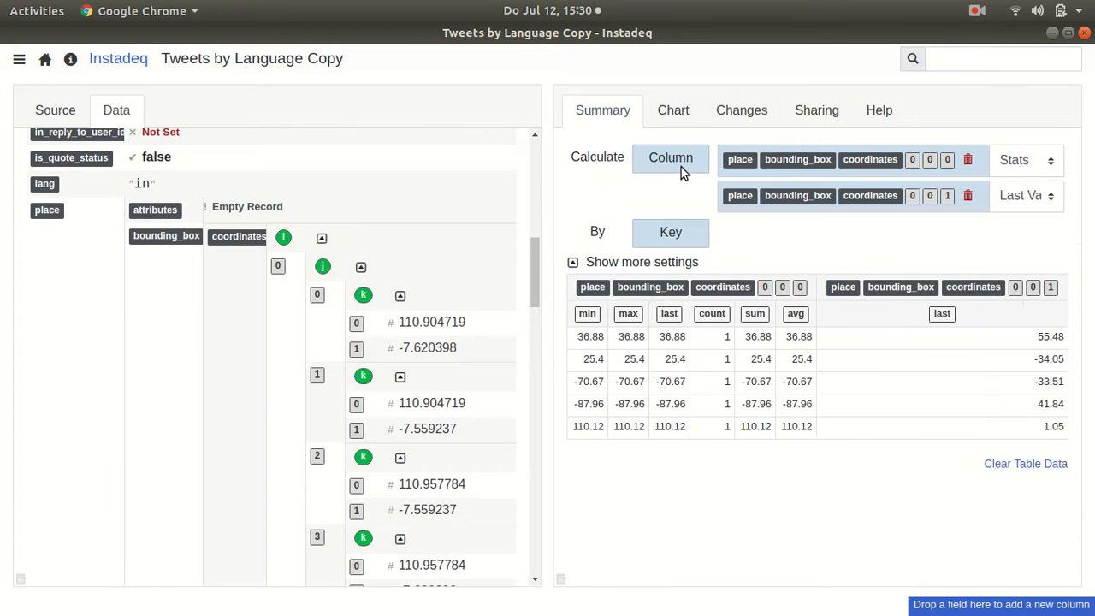
Apply a formula to the tweet's text field that converts it with the Text to Size function
scroll(148, 288, "up", 8)
scroll(169, 296, "up", 1)
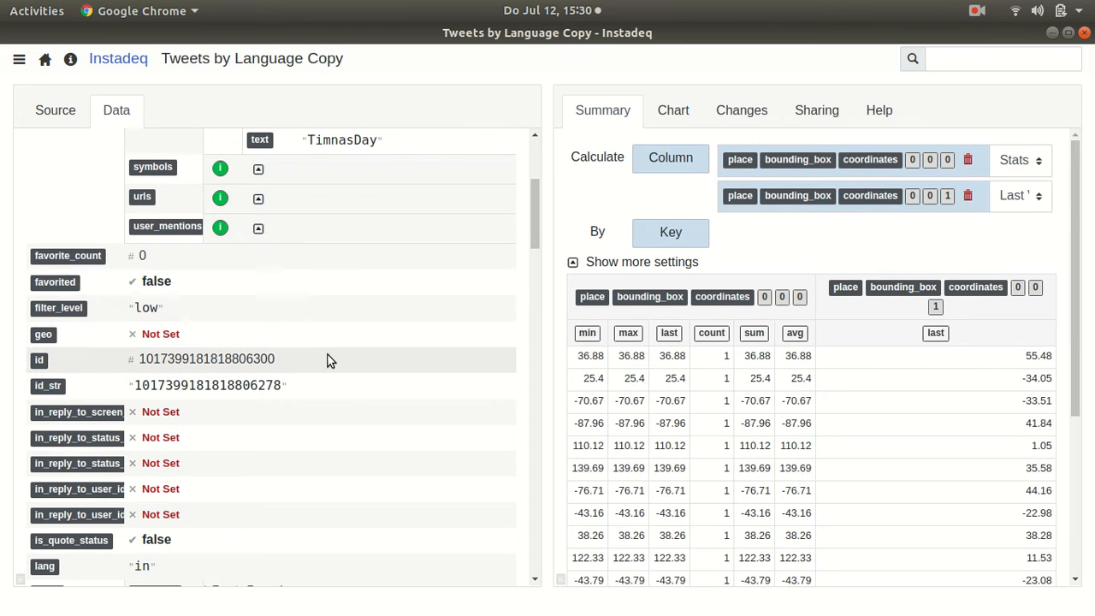
scroll(330, 354, "up", 3)
scroll(334, 342, "down", 2)
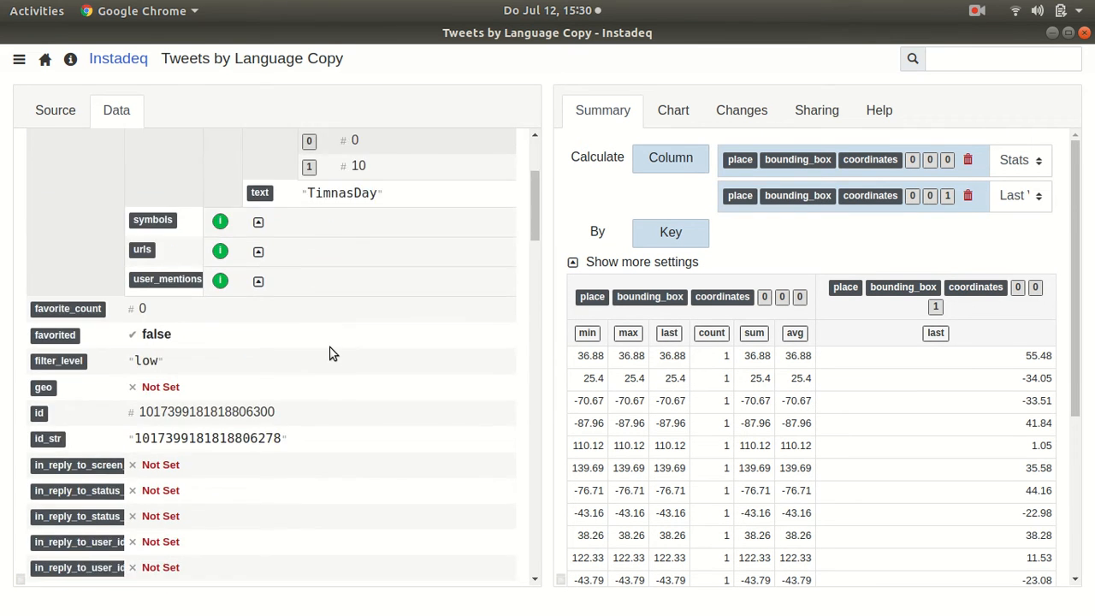
scroll(333, 353, "down", 10)
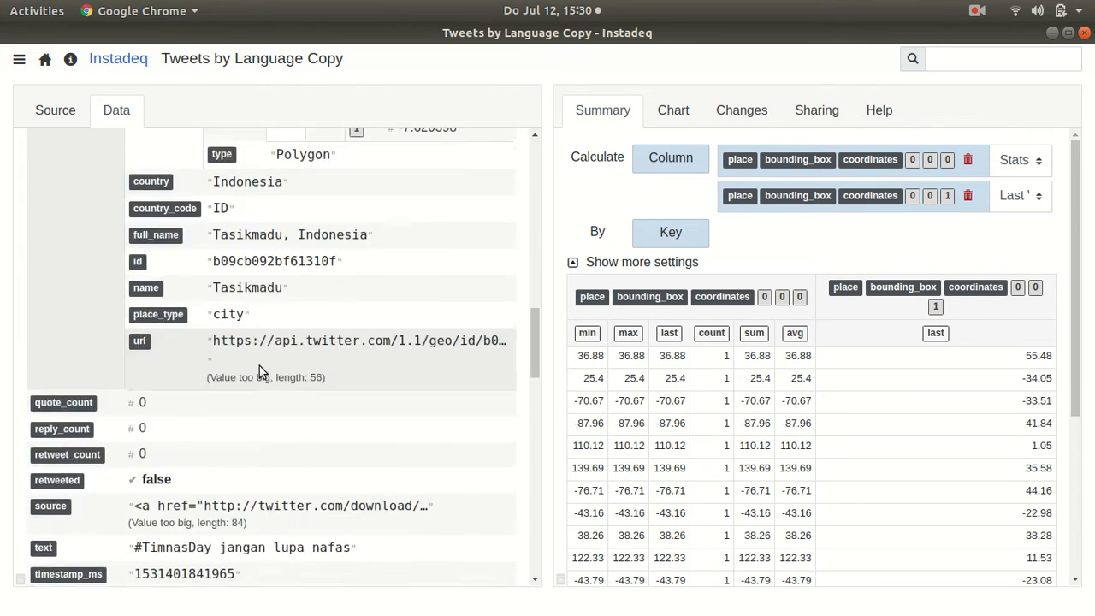
scroll(285, 357, "down", 8)
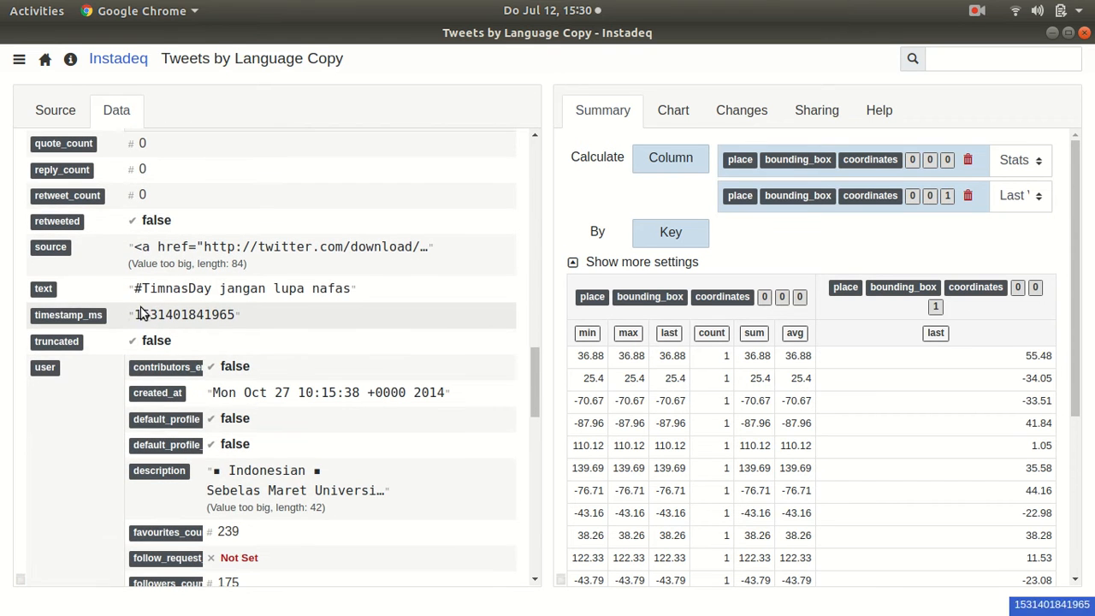
left_click(45, 291)
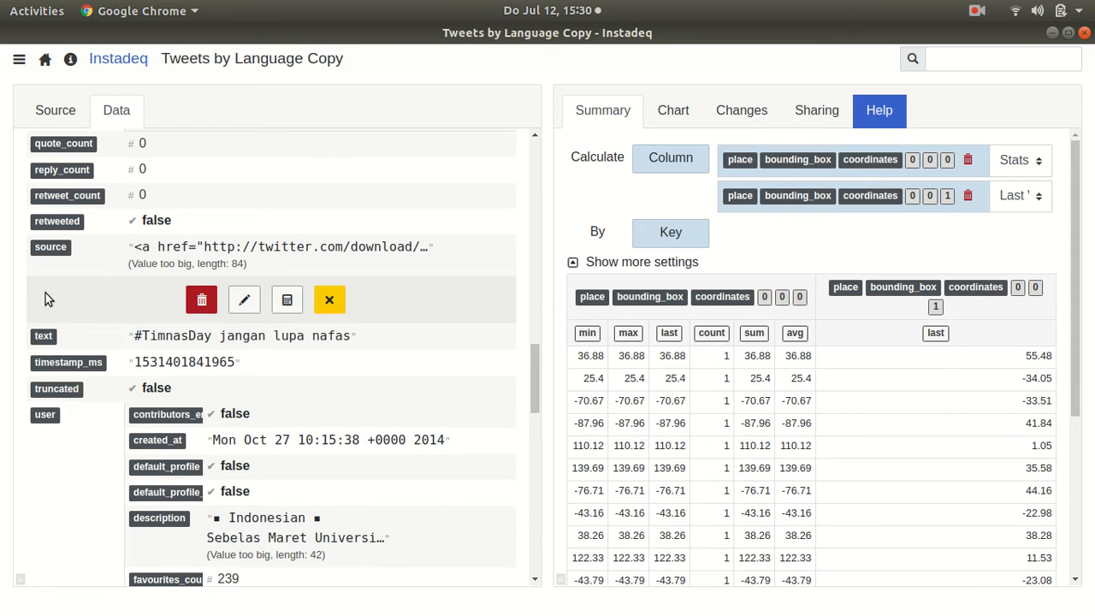
left_click(288, 303)
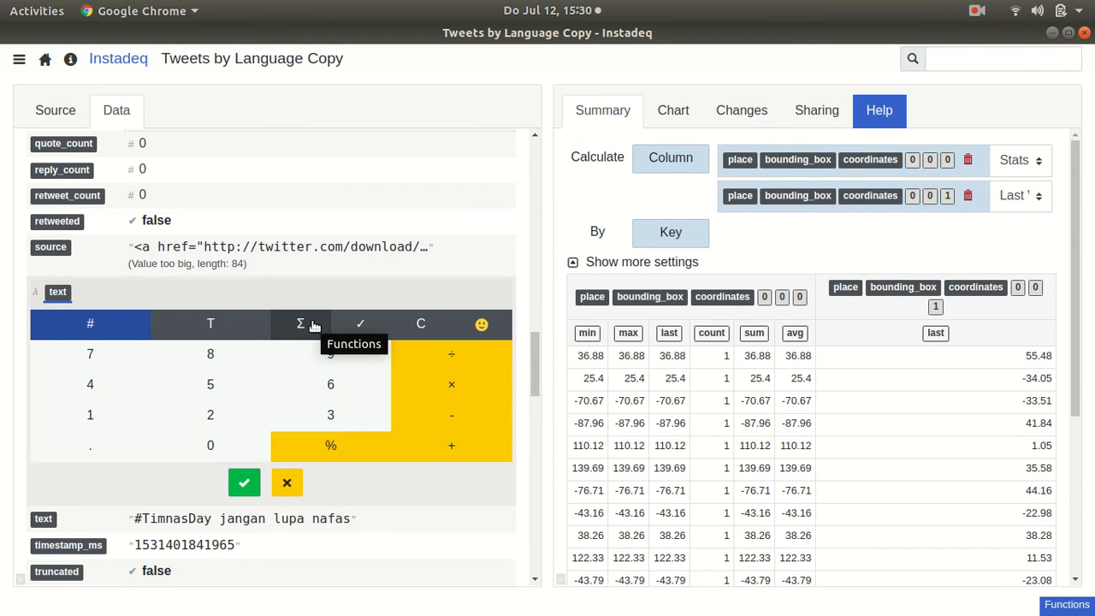
left_click(302, 326)
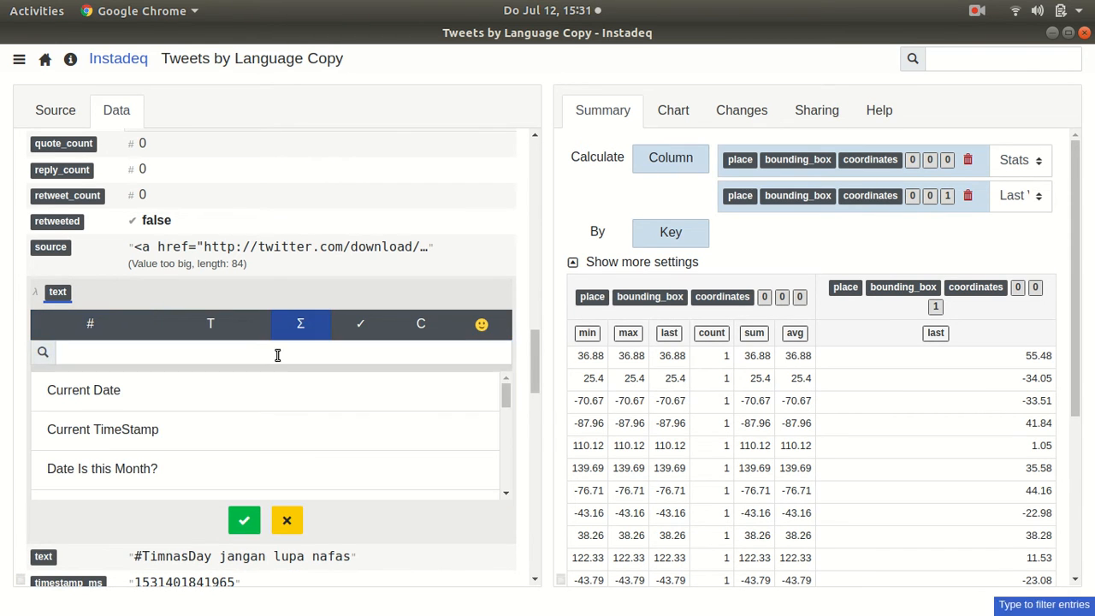
left_click(274, 355)
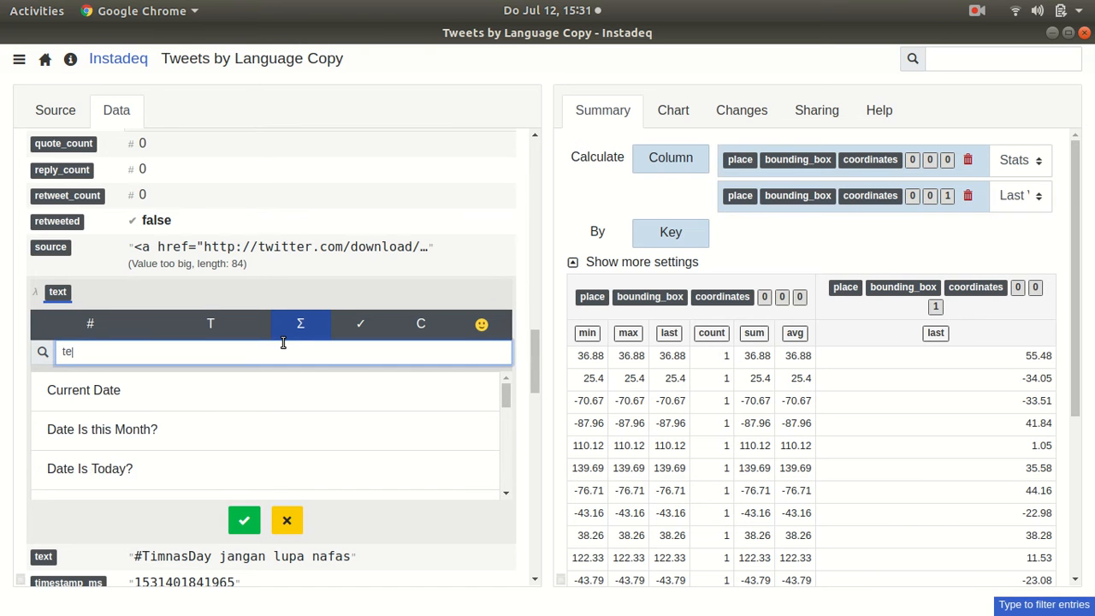
type("text to s")
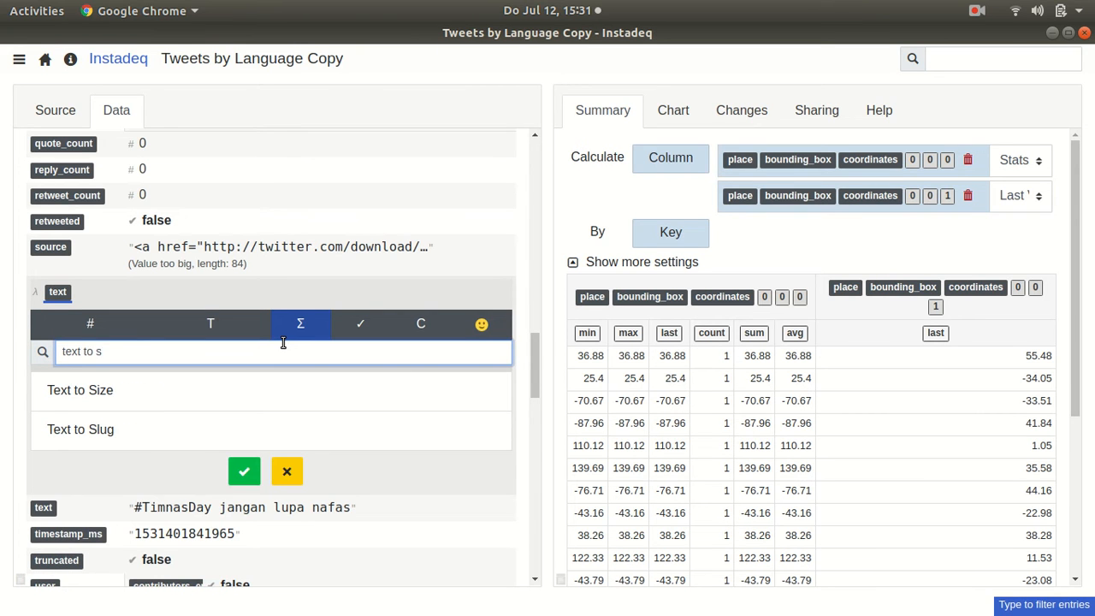
left_click(243, 472)
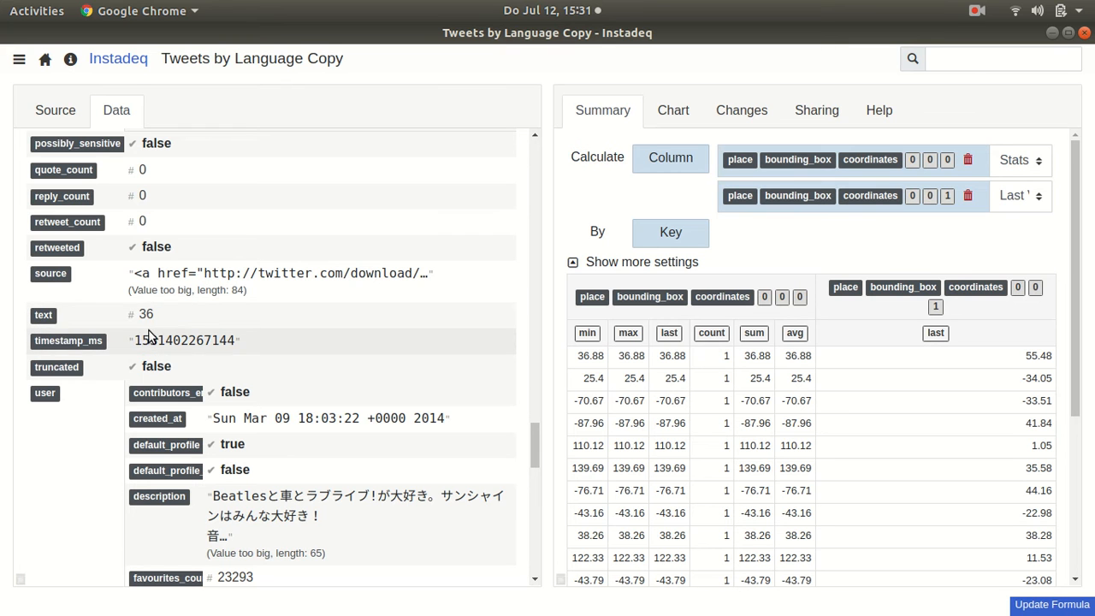
Add the converted text field as a Last Value column in the summary and chart the data as a 3D Map
left_click_drag(49, 317, 100, 303)
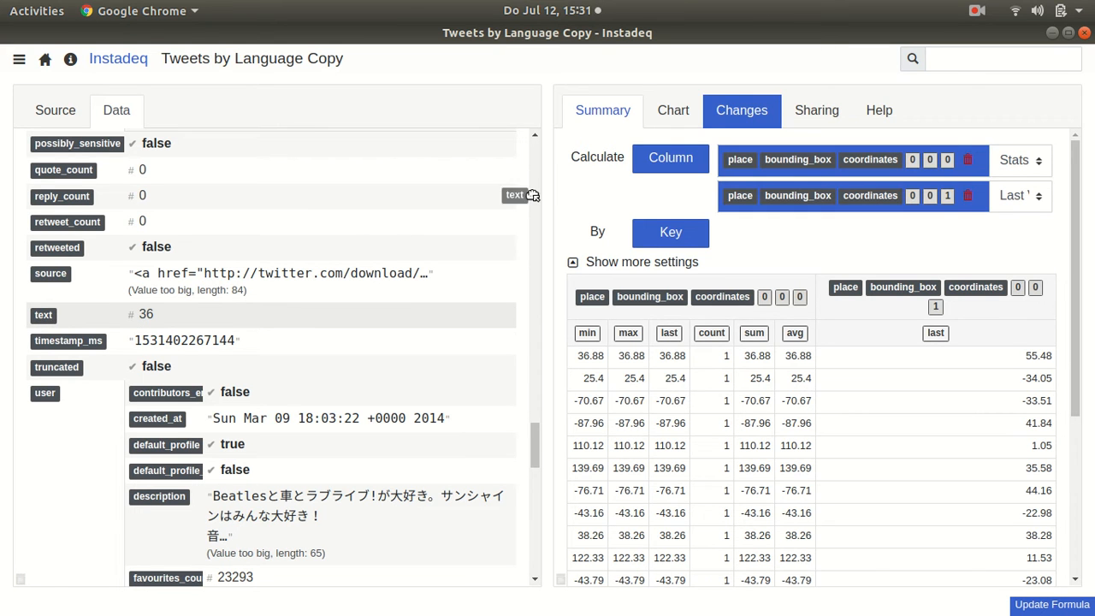
left_click_drag(657, 160, 656, 159)
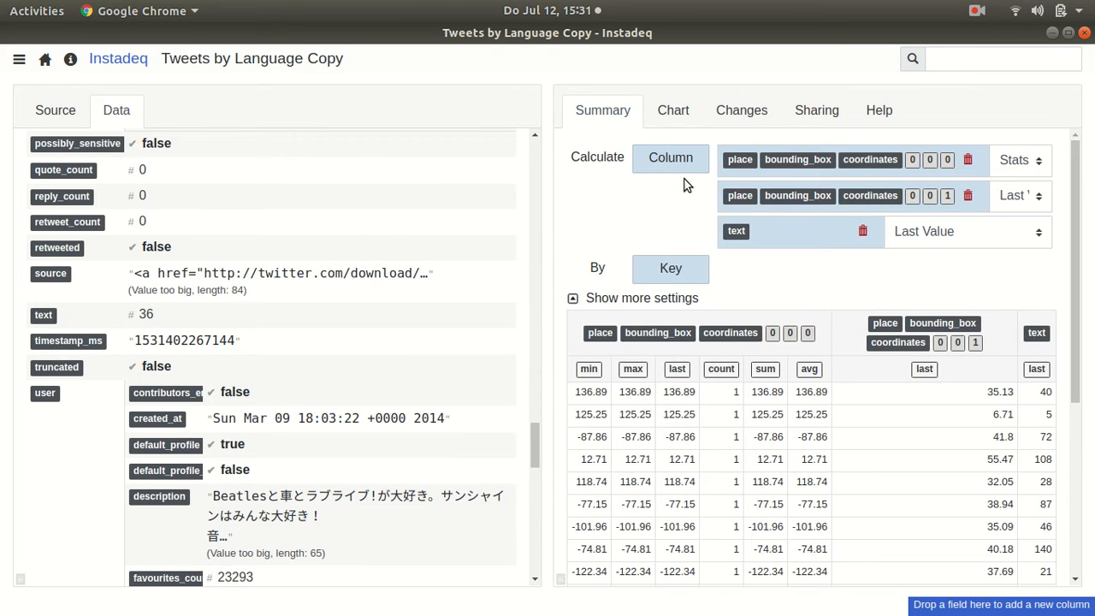
left_click(684, 114)
left_click(685, 152)
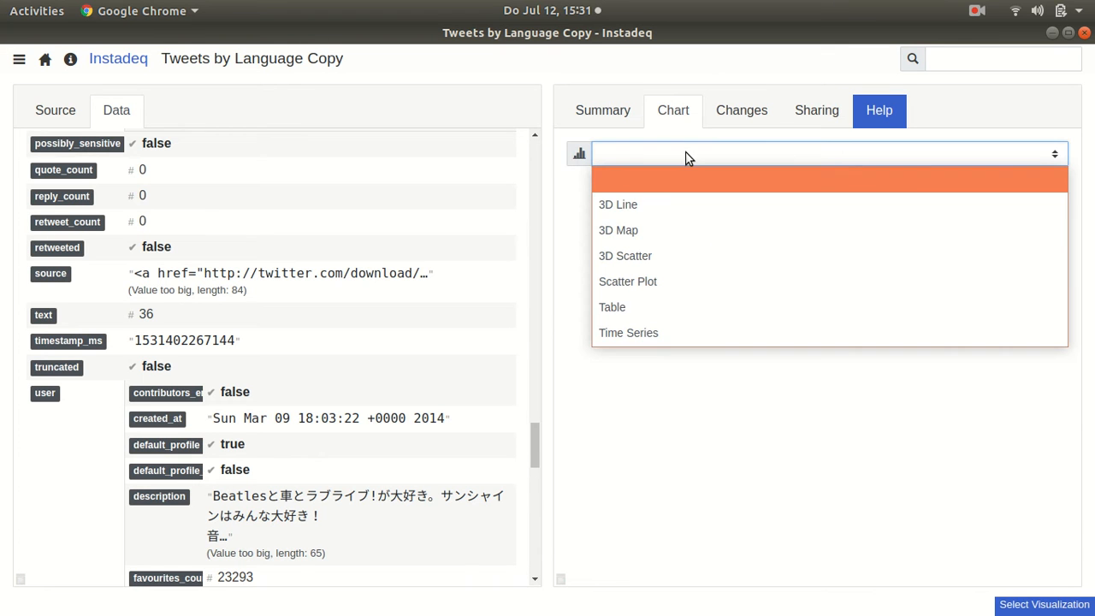
left_click(633, 231)
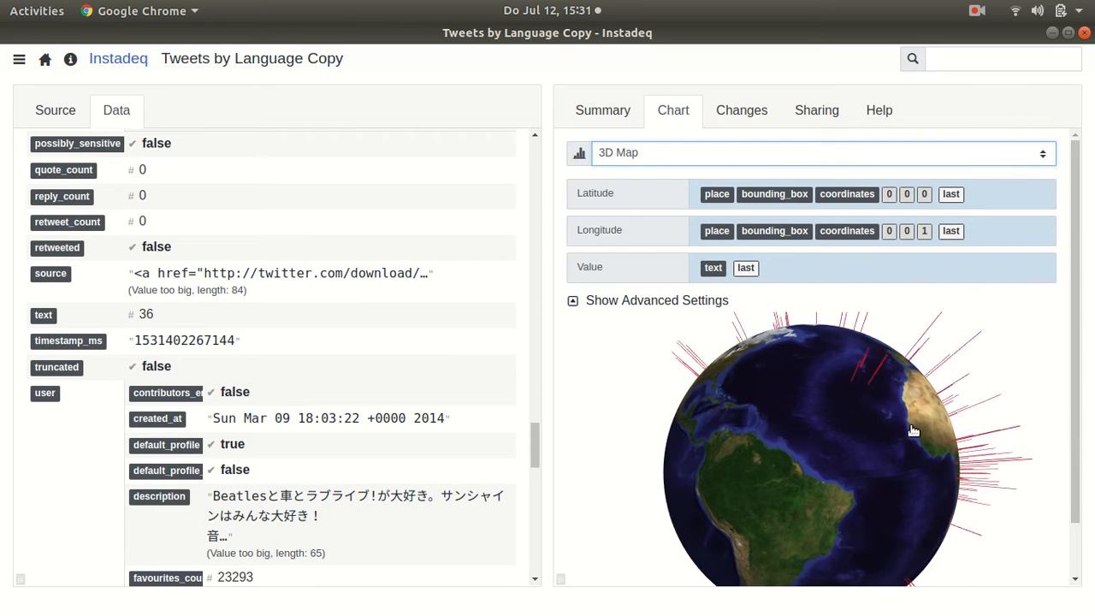
Set the 3D Map's latitude to coordinates 0 0 1 last and longitude to coordinates 0 0 0 sum, and check the globe
left_click_drag(915, 420, 858, 439)
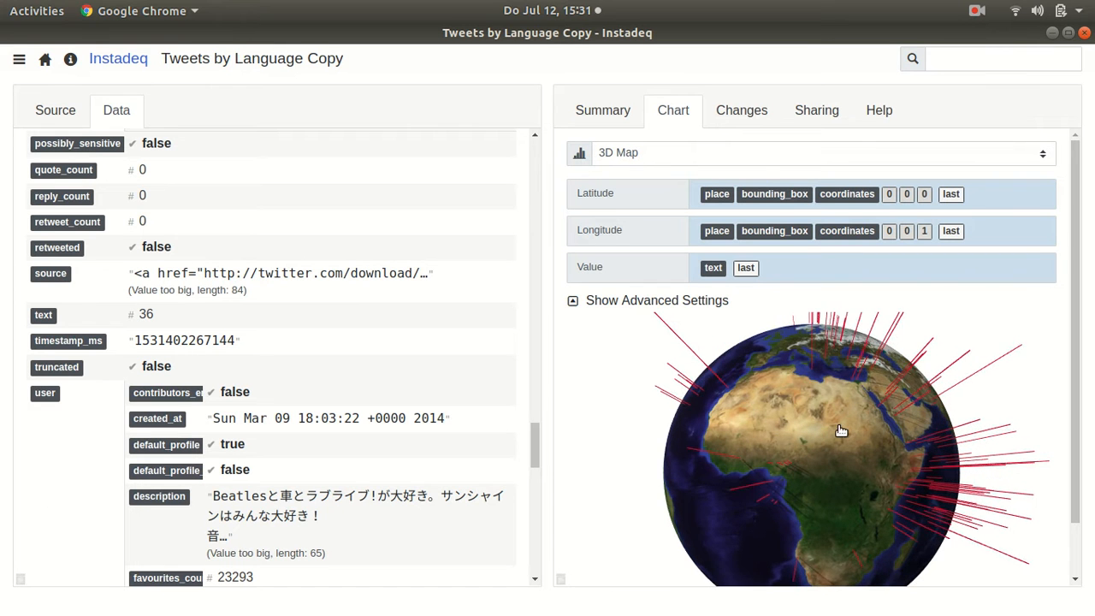
scroll(400, 390, "down", 3)
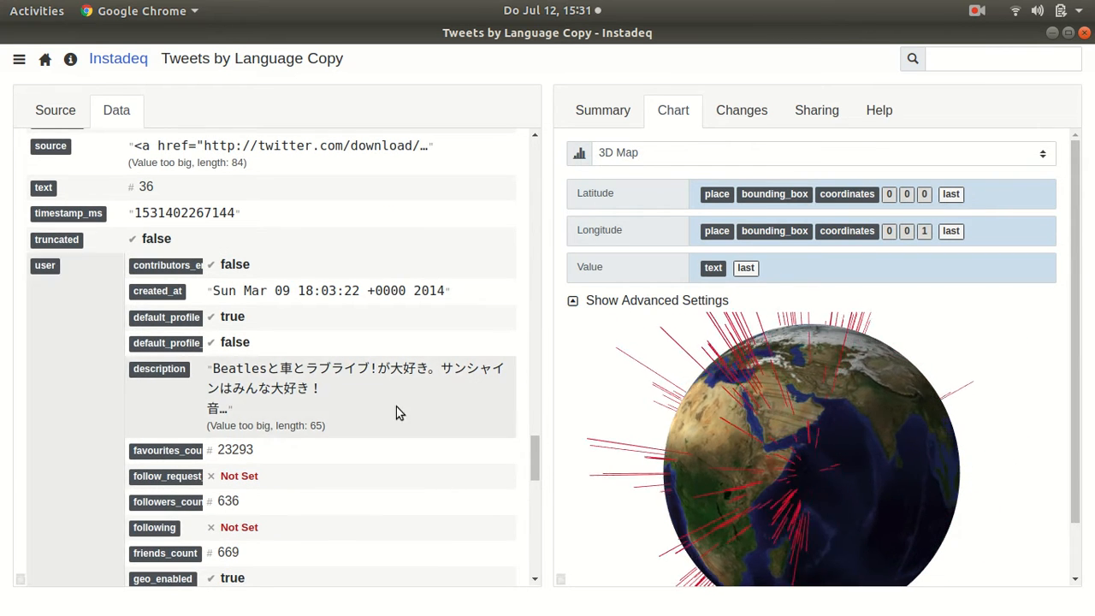
scroll(373, 339, "up", 10)
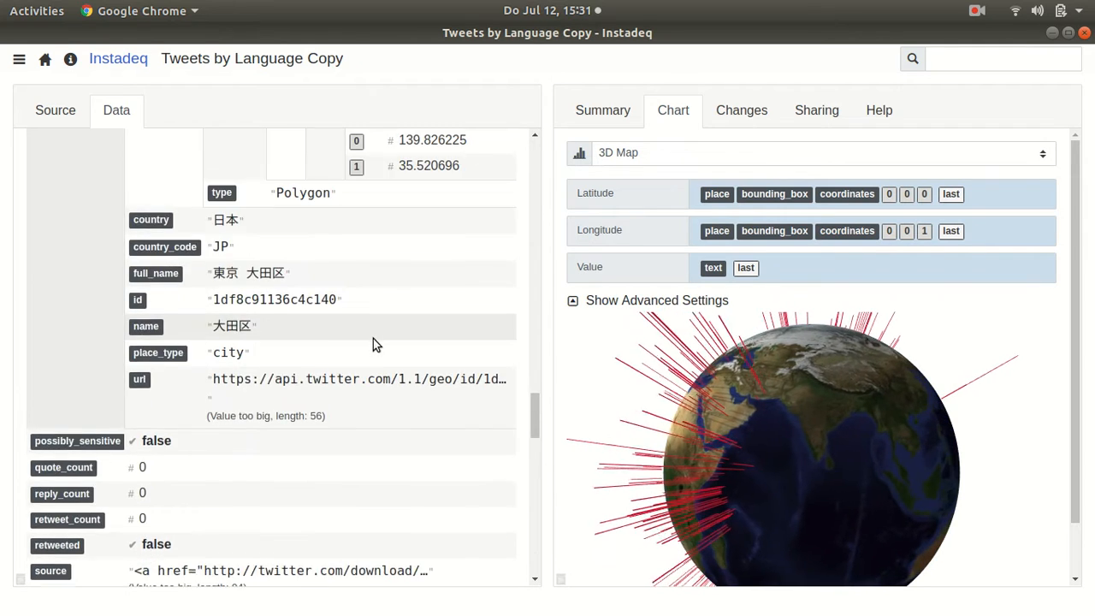
scroll(373, 339, "up", 8)
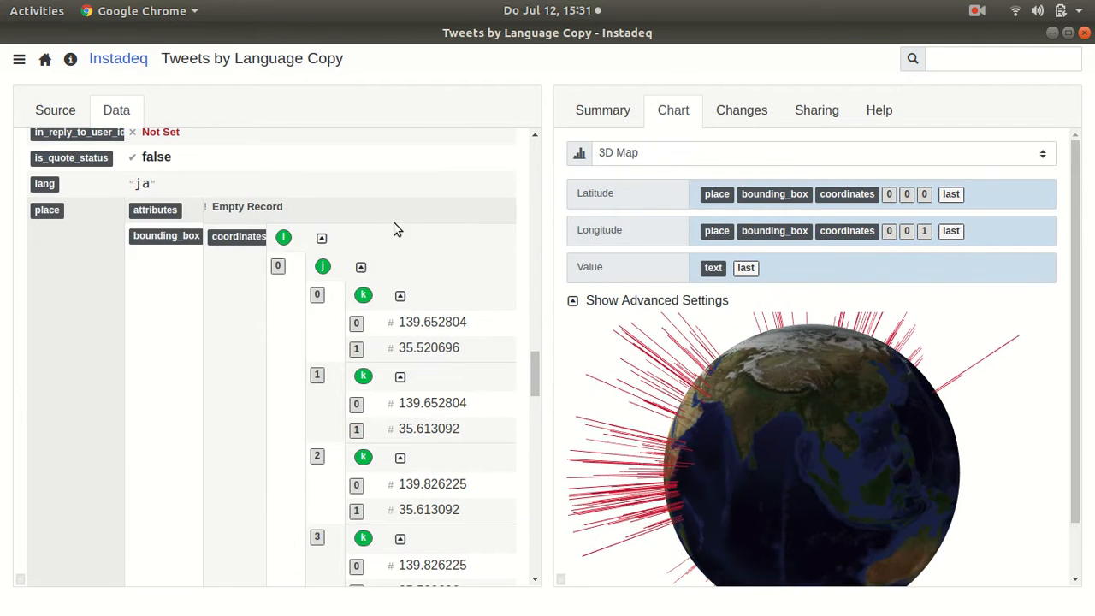
mouse_move(889, 436)
left_mouse_down()
mouse_move(899, 420)
mouse_move(877, 419)
left_mouse_up()
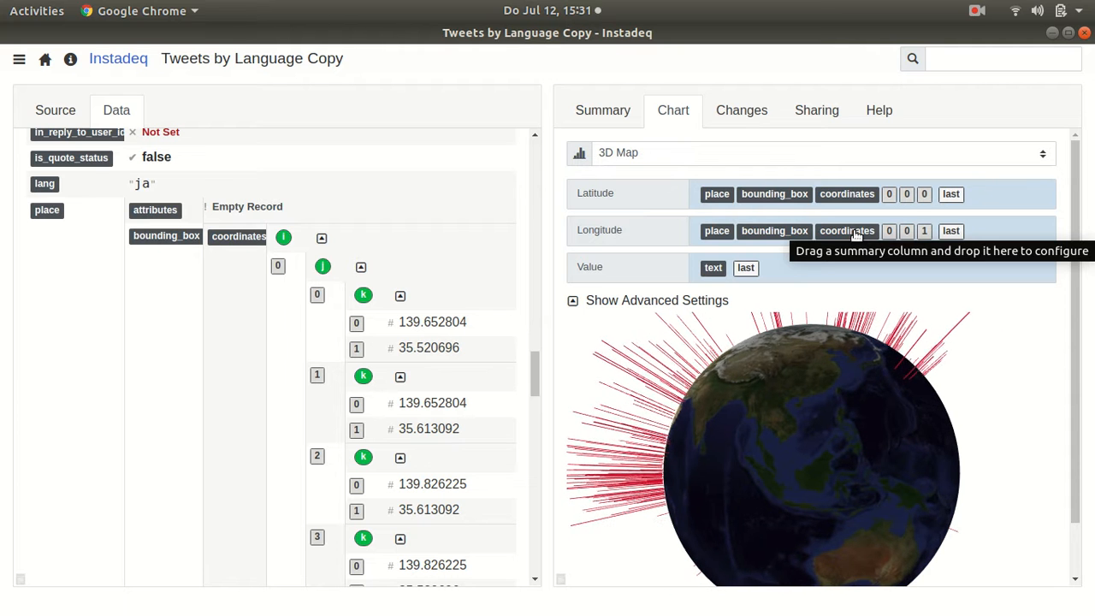
left_click_drag(856, 235, 851, 190)
left_click(619, 114)
left_click_drag(853, 167, 828, 240)
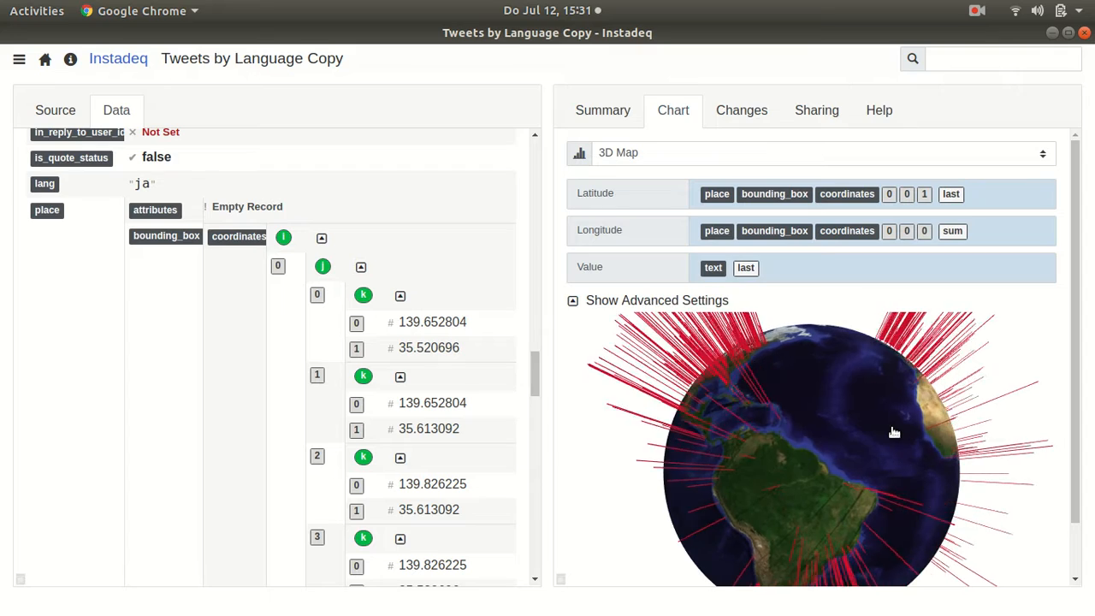
left_click_drag(898, 435, 807, 422)
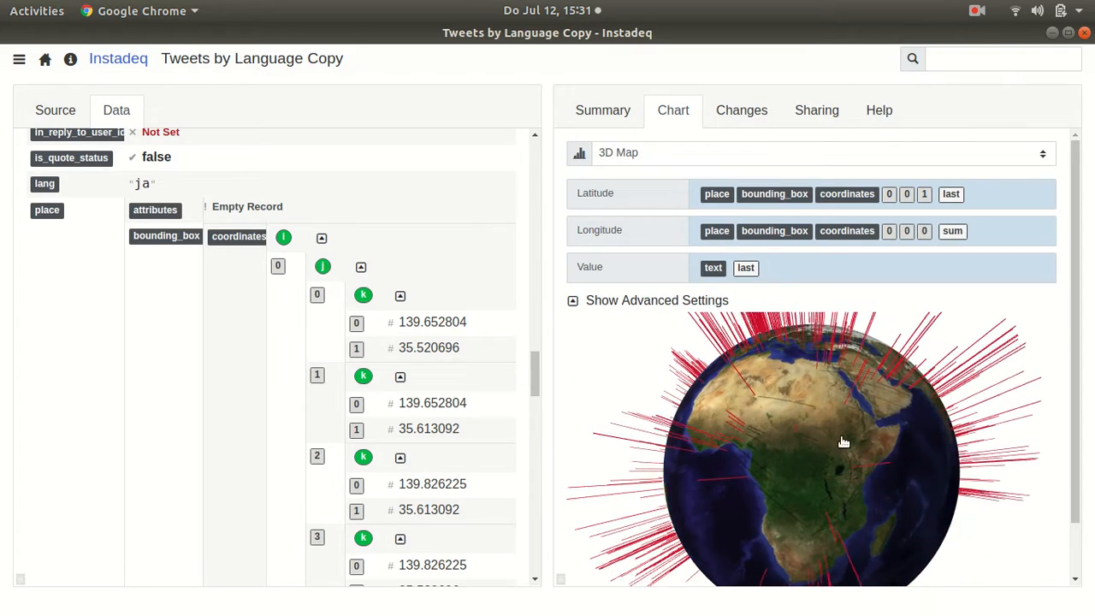
left_click_drag(831, 423, 811, 472)
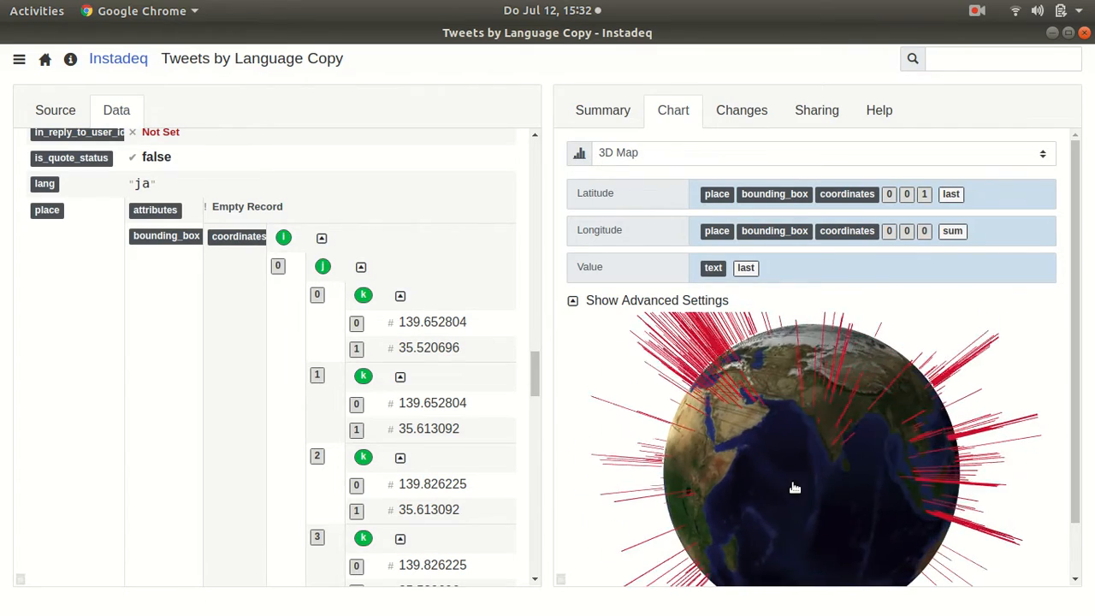
Reopen the Tweets by Language Copy visualization from the home page and rename it Tweets by Location
left_click(45, 59)
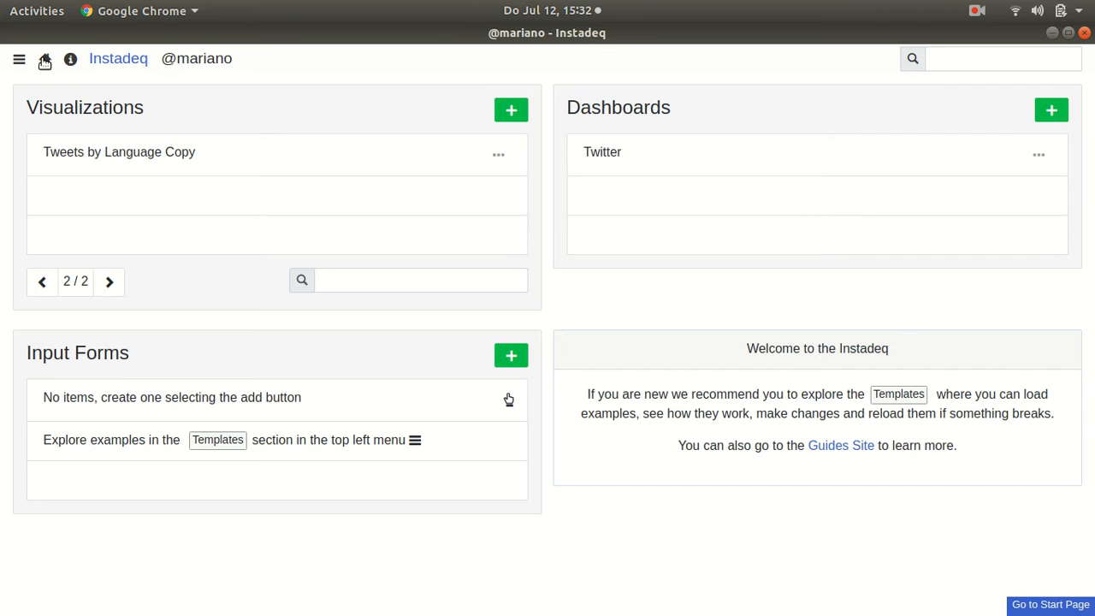
left_click(143, 156)
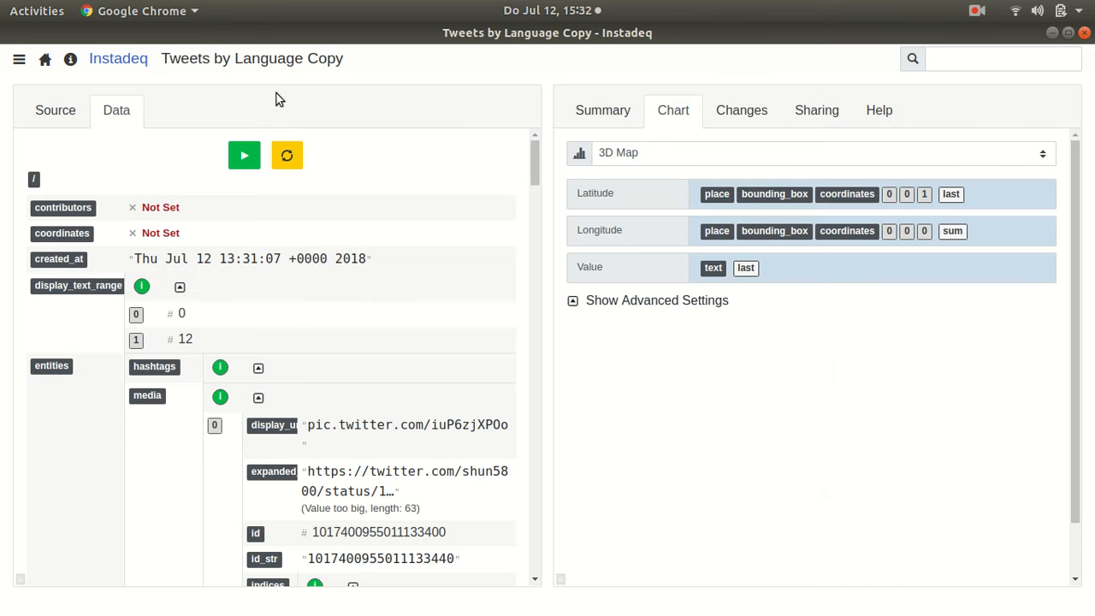
double_click(231, 72)
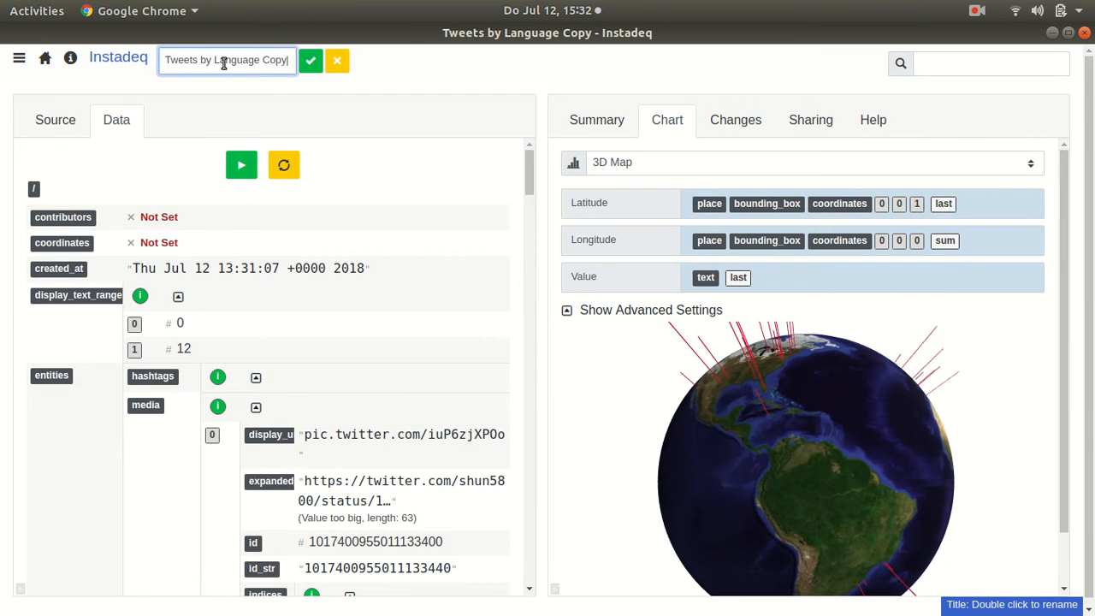
left_click_drag(216, 60, 333, 83)
type("Loc")
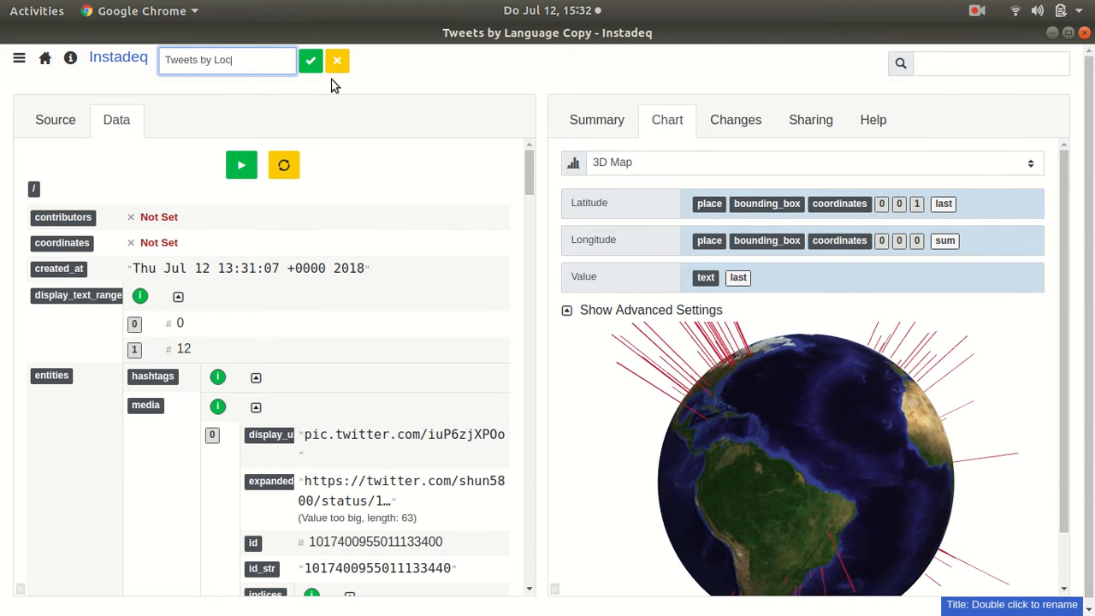
type("ation")
key("Return")
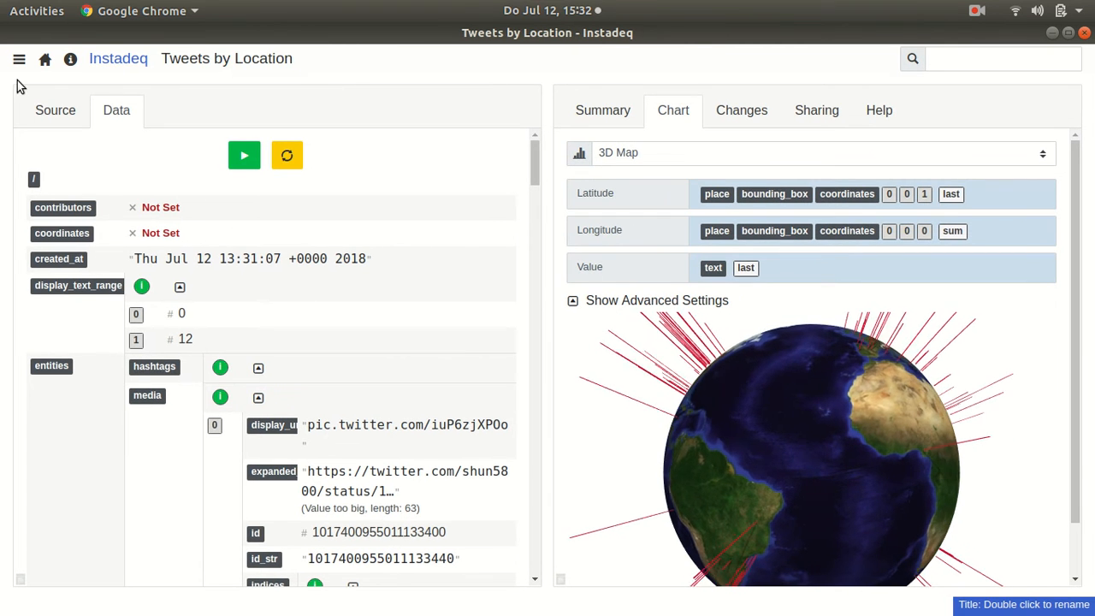
Open the Twitter dashboard and split the Tweets by Country and Language panel into two stacked panels
left_click(45, 58)
left_click(604, 152)
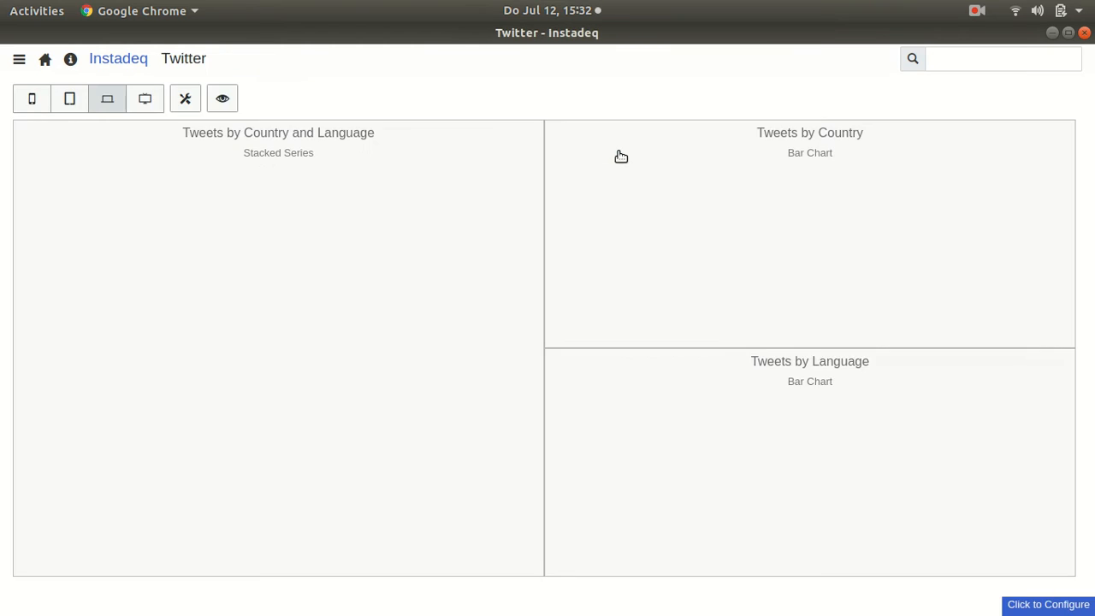
left_click(277, 298)
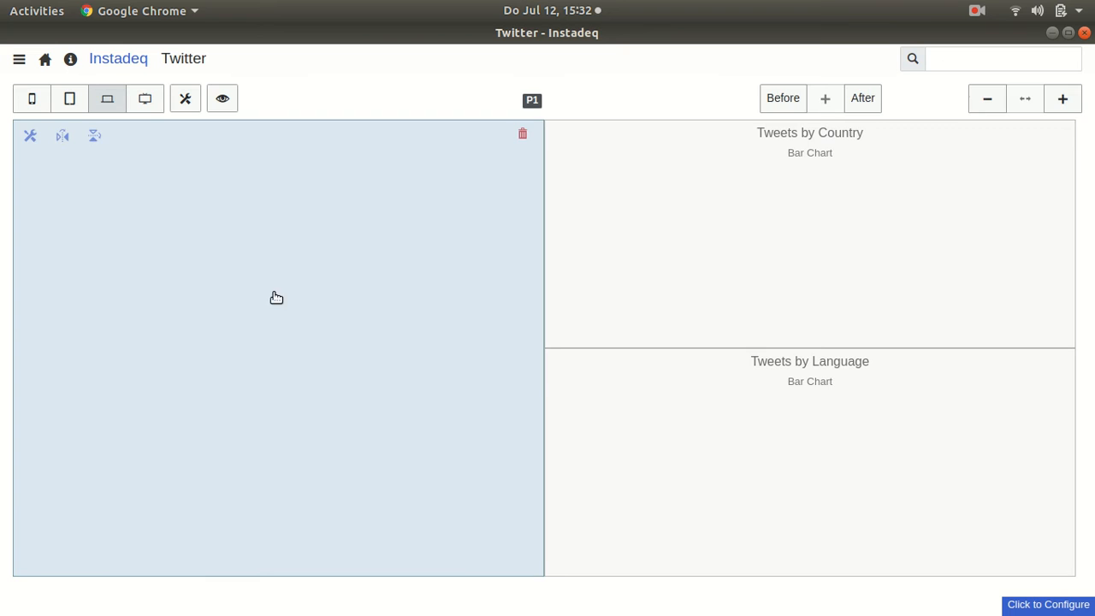
left_click(96, 137)
Assign the Tweets by Location (3D Map) visualization to the new empty dashboard panel
left_click(29, 371)
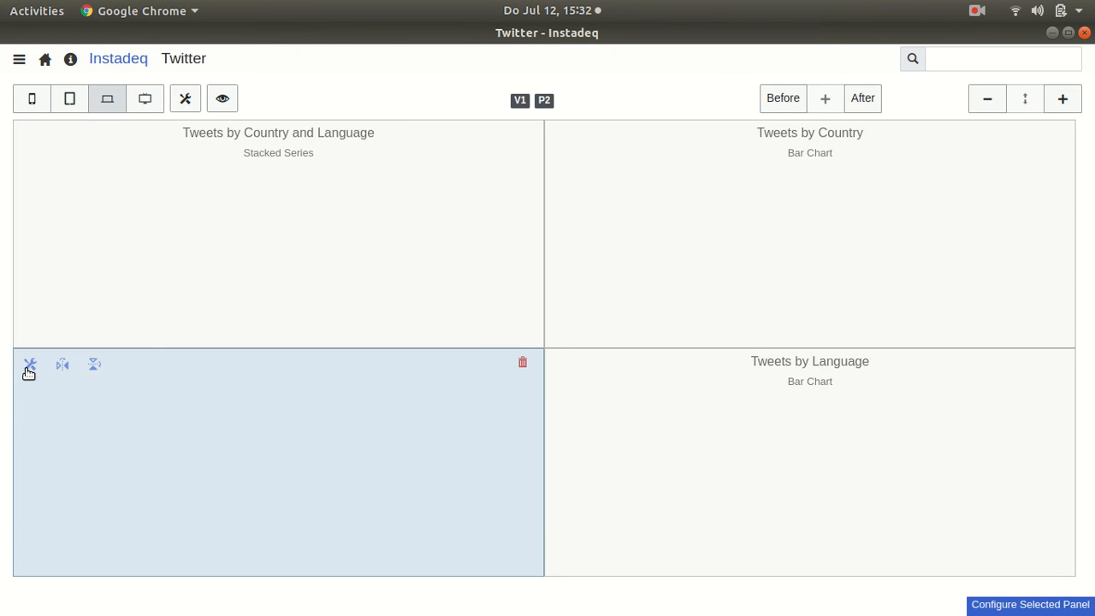
left_click(29, 366)
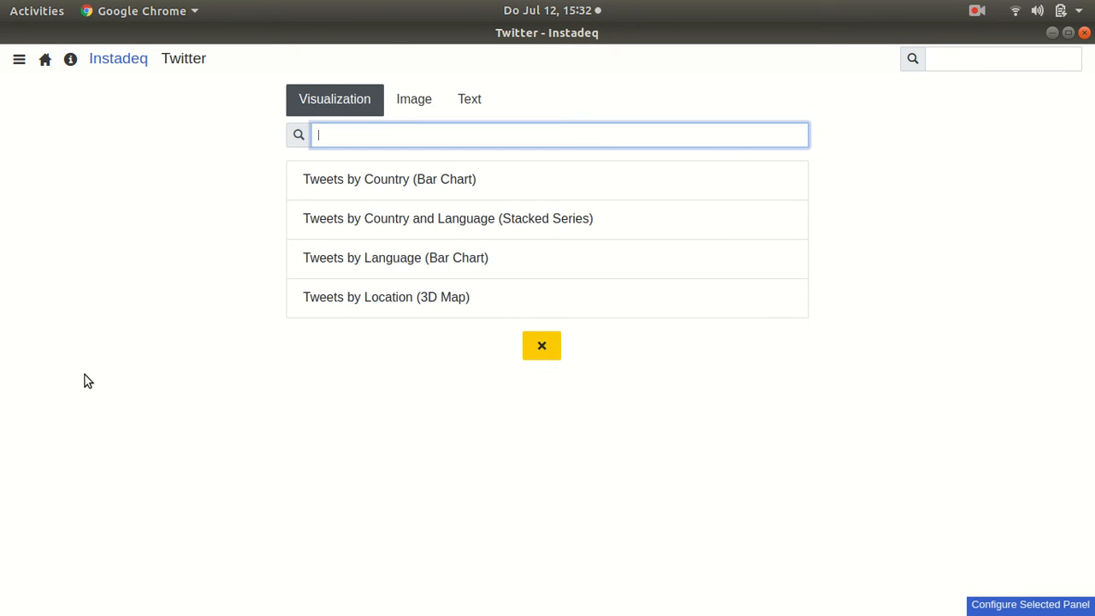
left_click(456, 300)
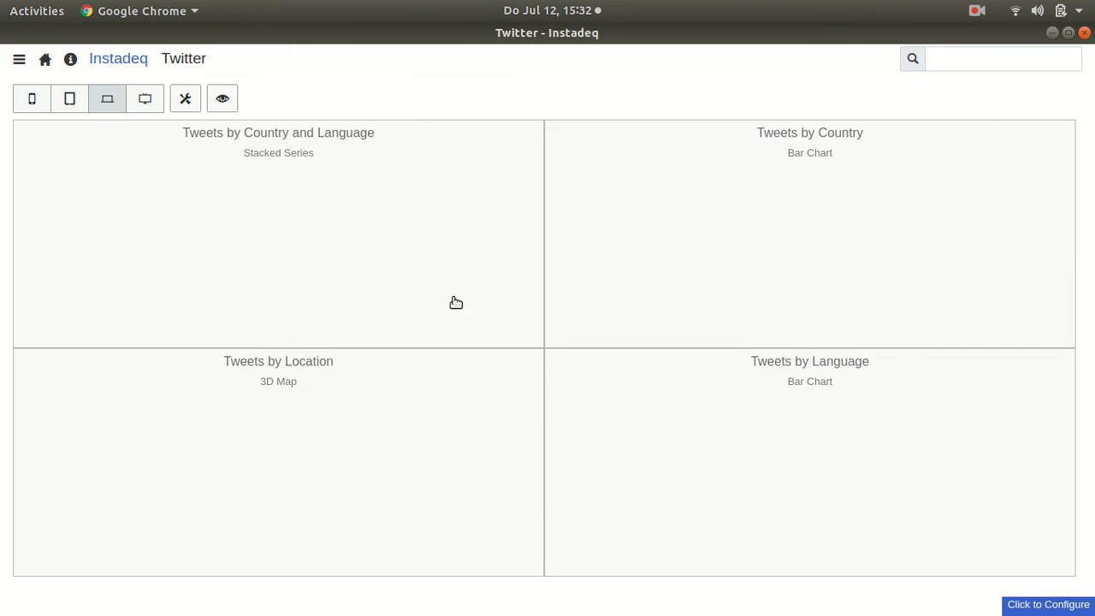
Republish the Twitter dashboard from its settings and view the shared dashboard in a maximized window
left_click(183, 104)
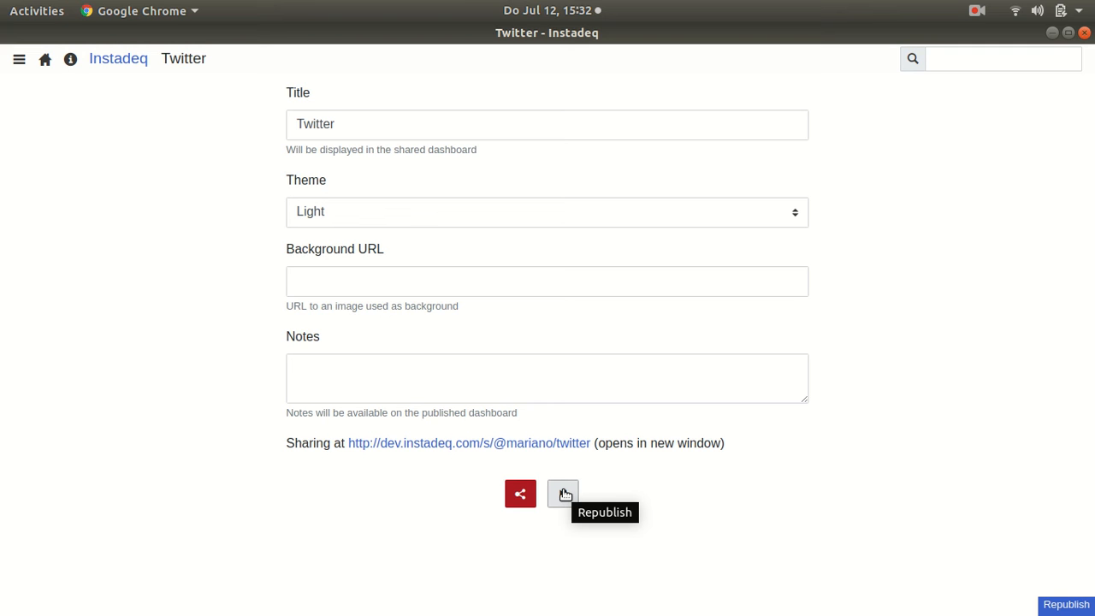
left_click(563, 445)
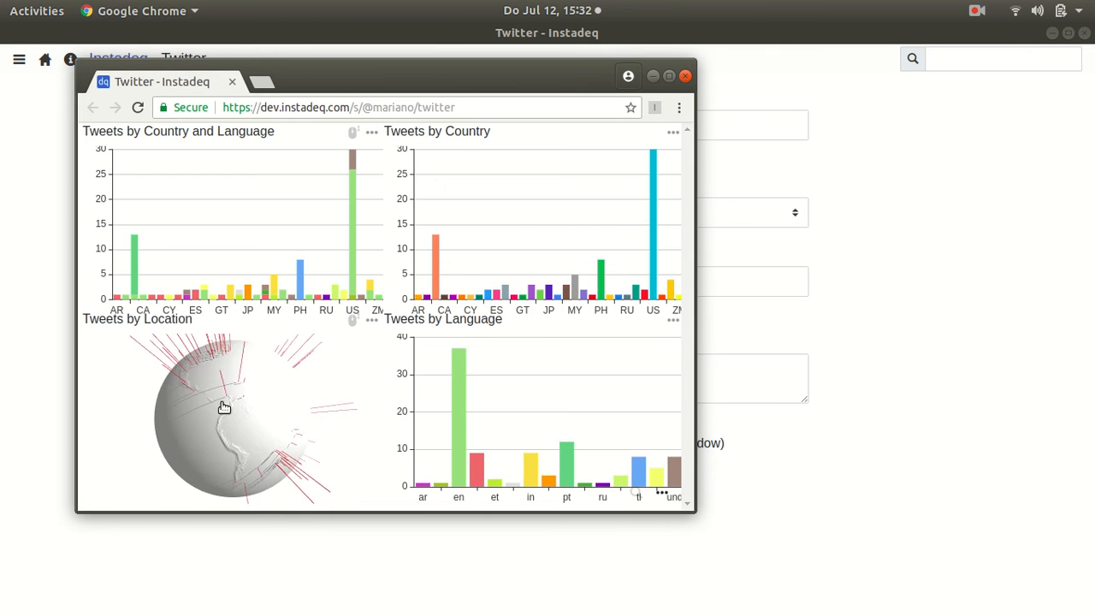
left_click(669, 76)
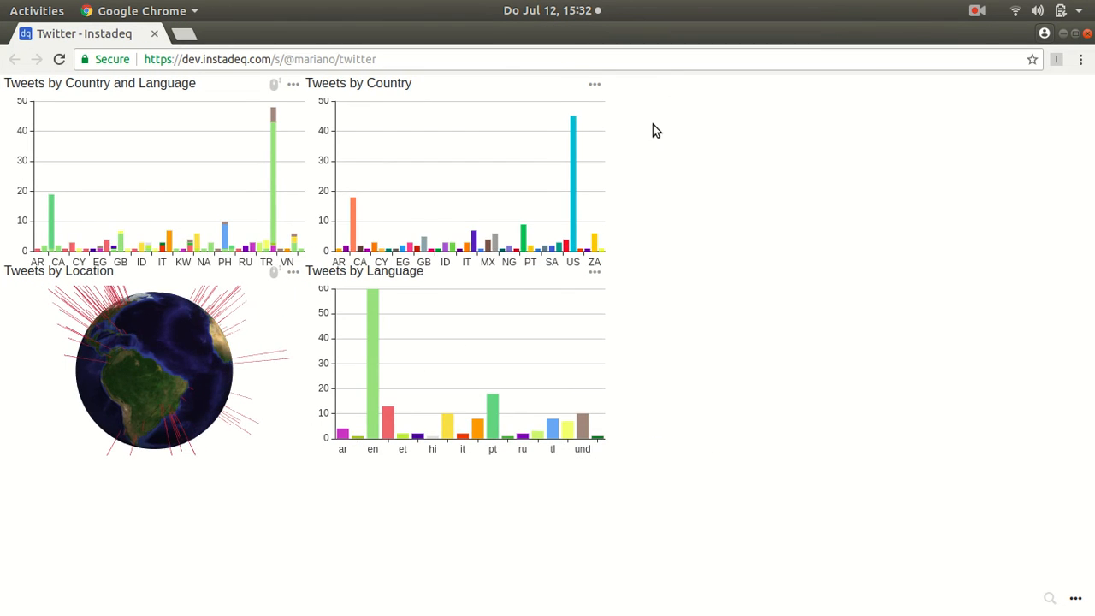